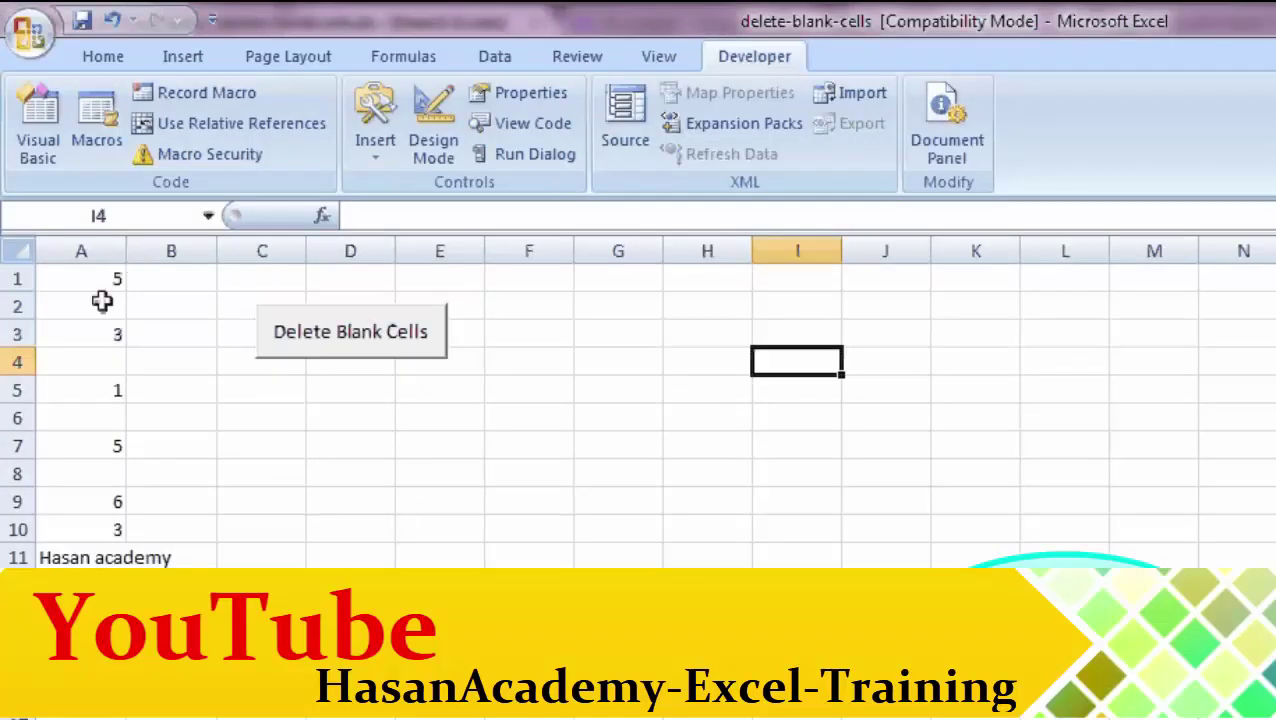
Step: Check column A's values and blank cells from A2 to A11, then open the Delete Blank Cells button's code
click(102, 300)
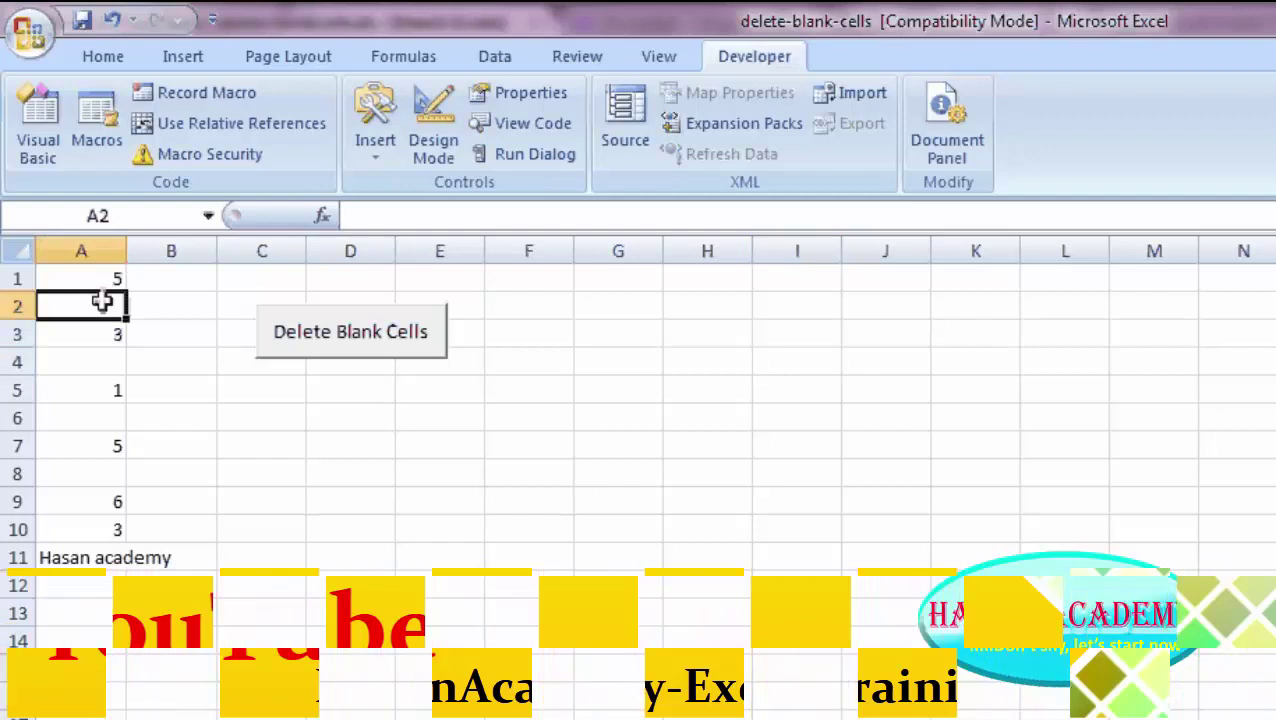
click(100, 371)
click(102, 392)
click(103, 421)
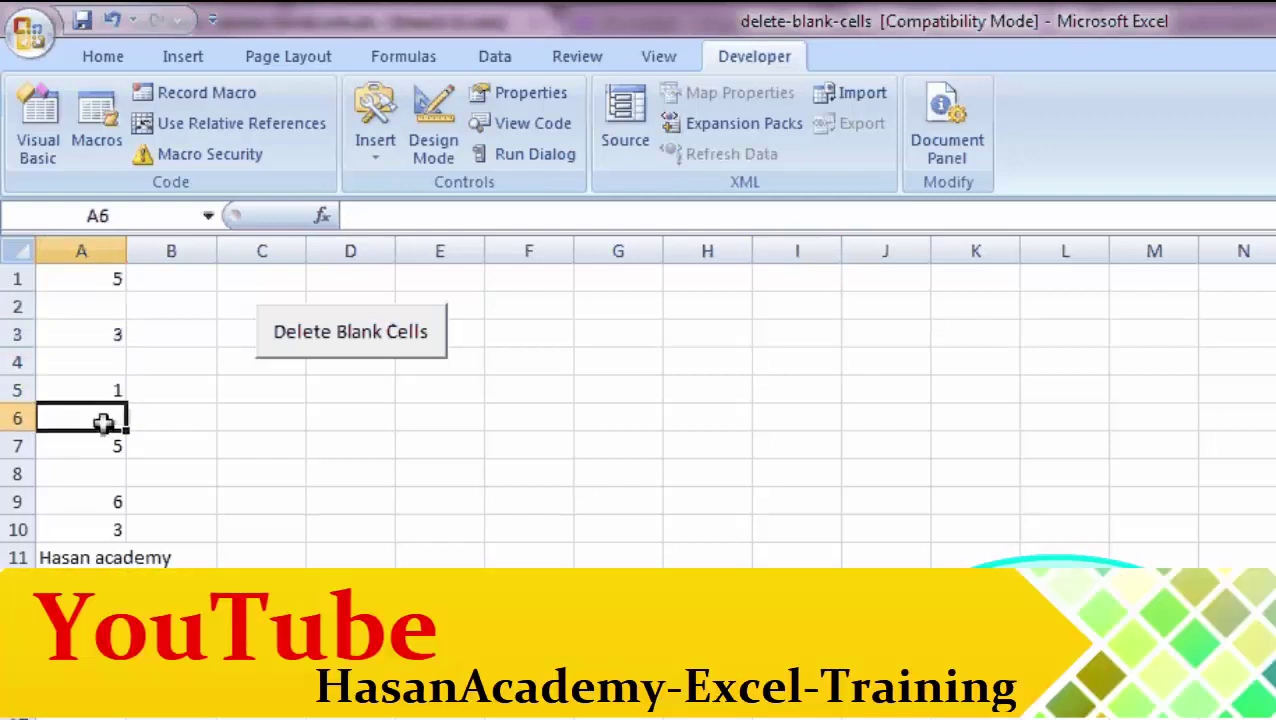
click(105, 473)
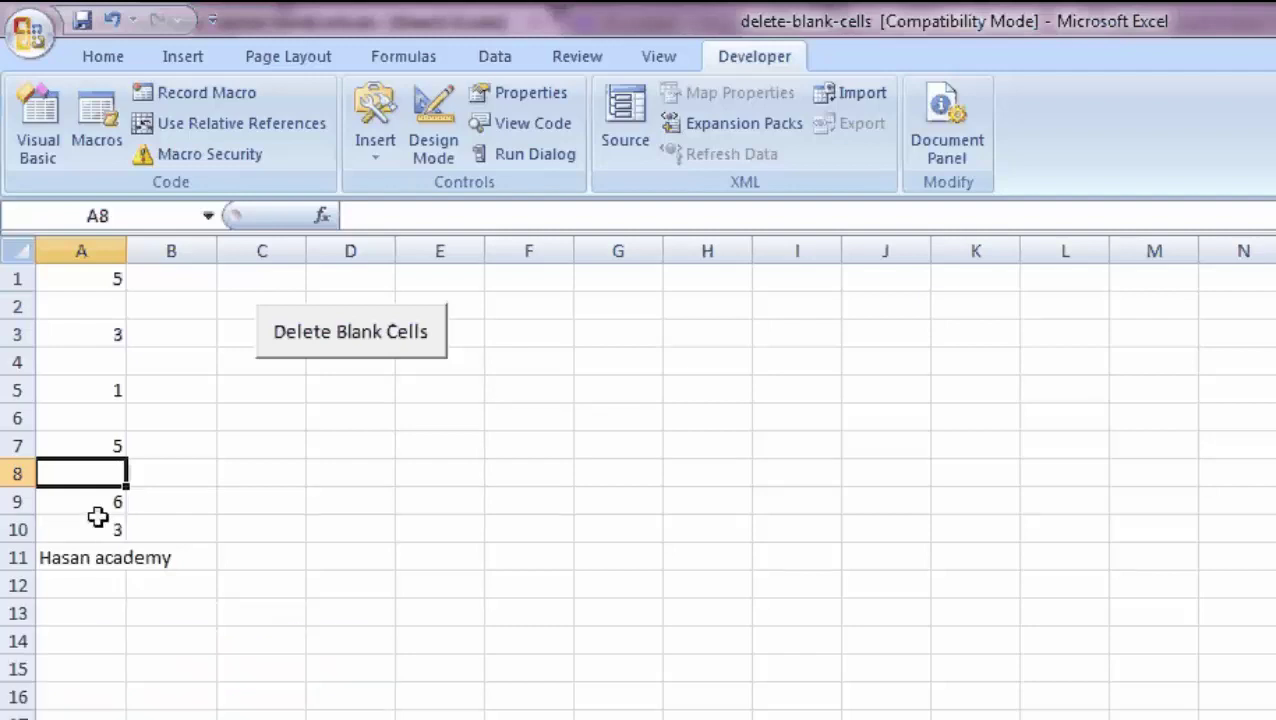
click(90, 526)
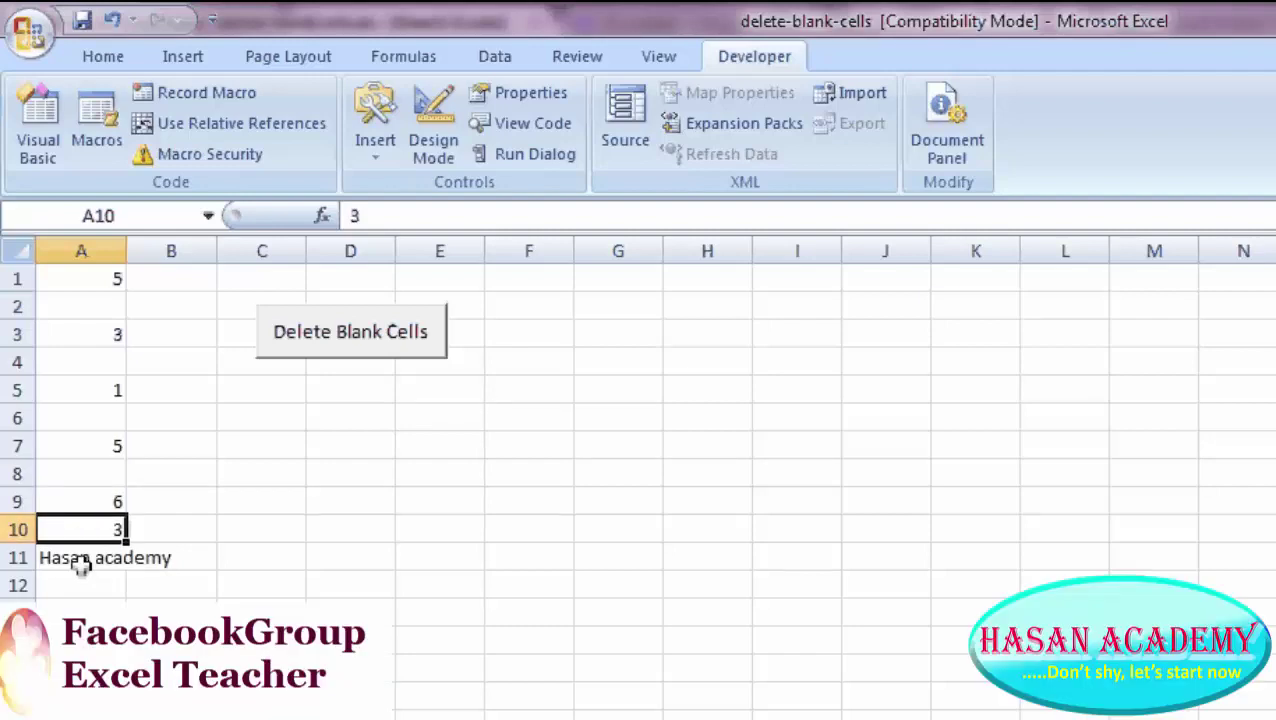
click(82, 563)
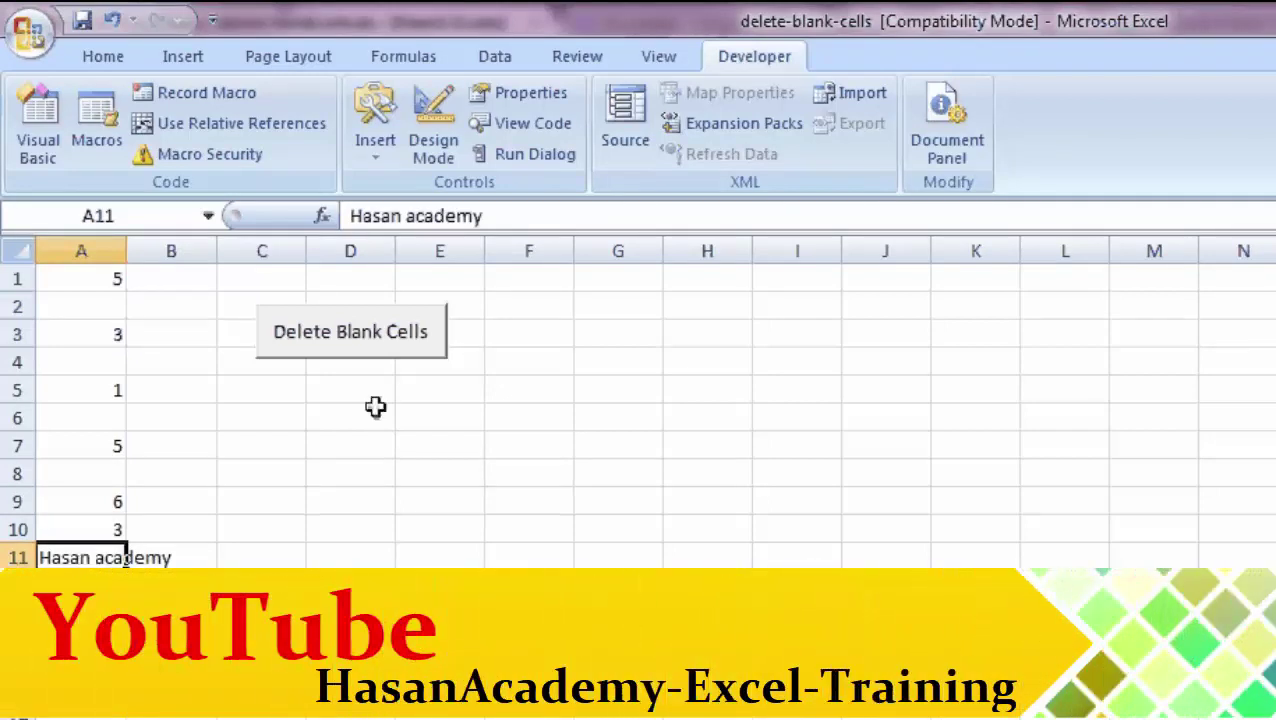
click(533, 122)
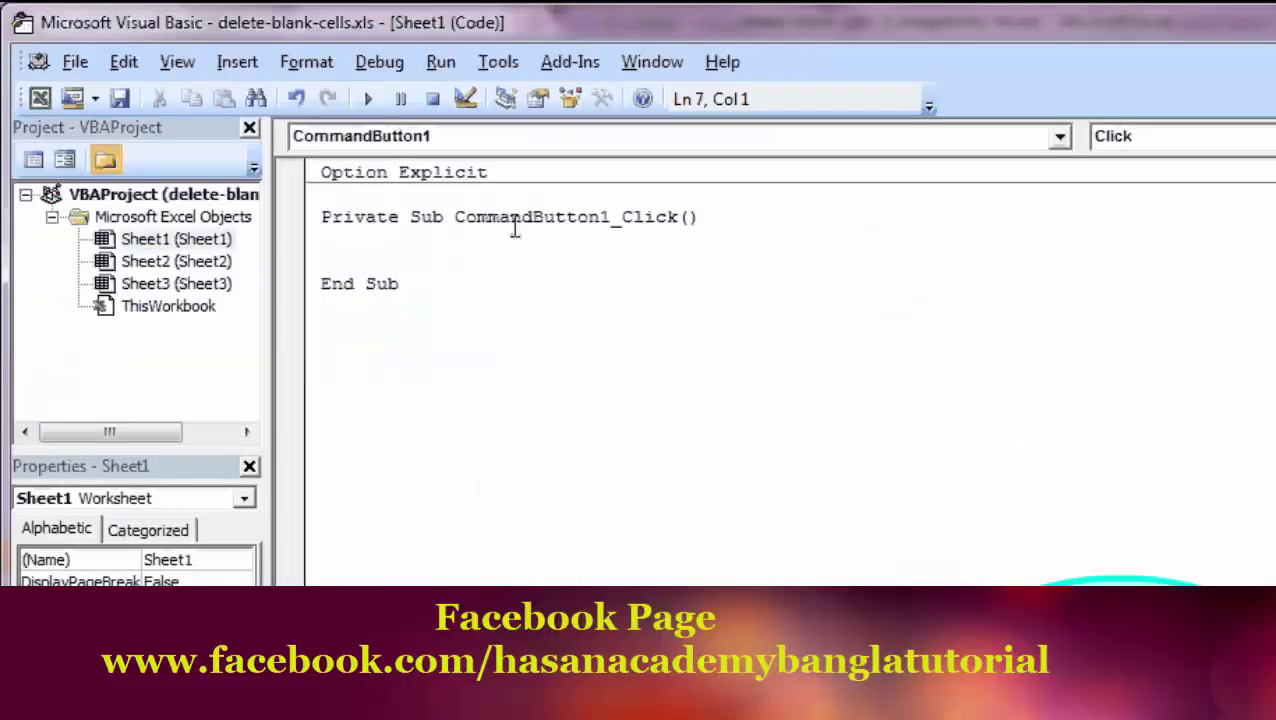
Step: Add the declaration 'Dim counter As Integer, i As Integer' inside CommandButton1_Click
click(356, 240)
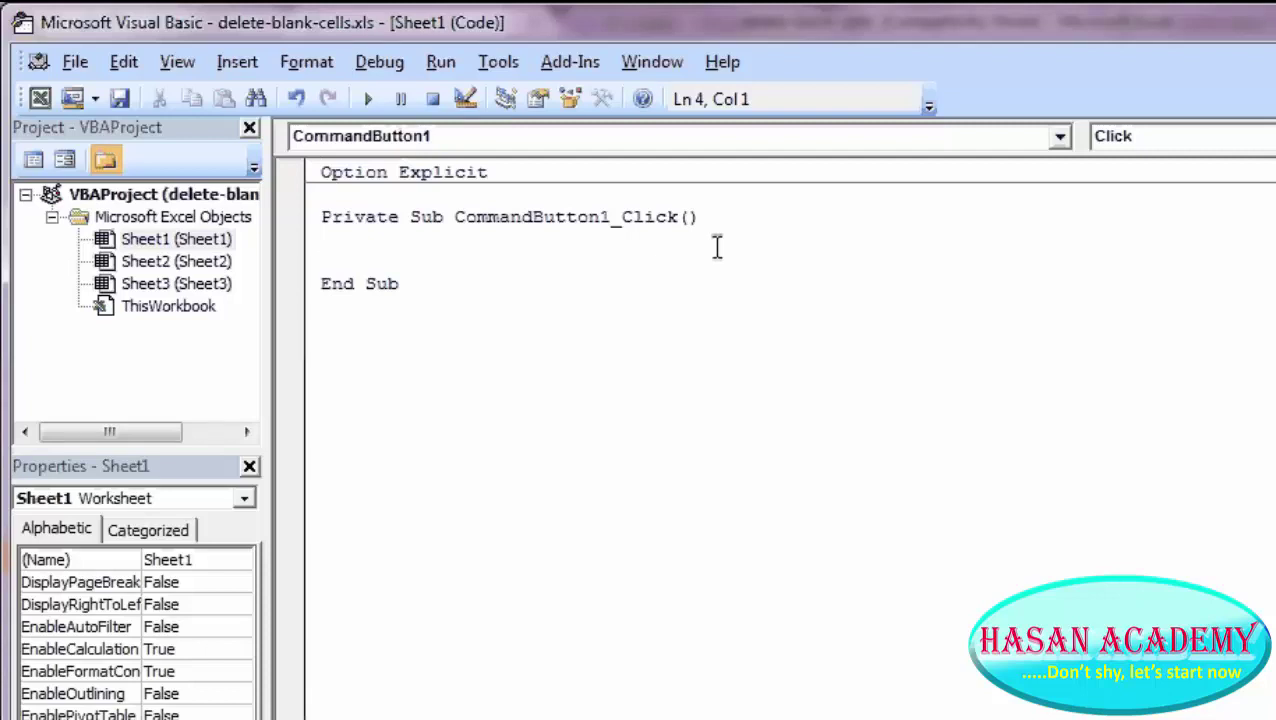
text(di)
key(BackSpace)
key(BackSpace)
text(Di)
text(m )
text(co)
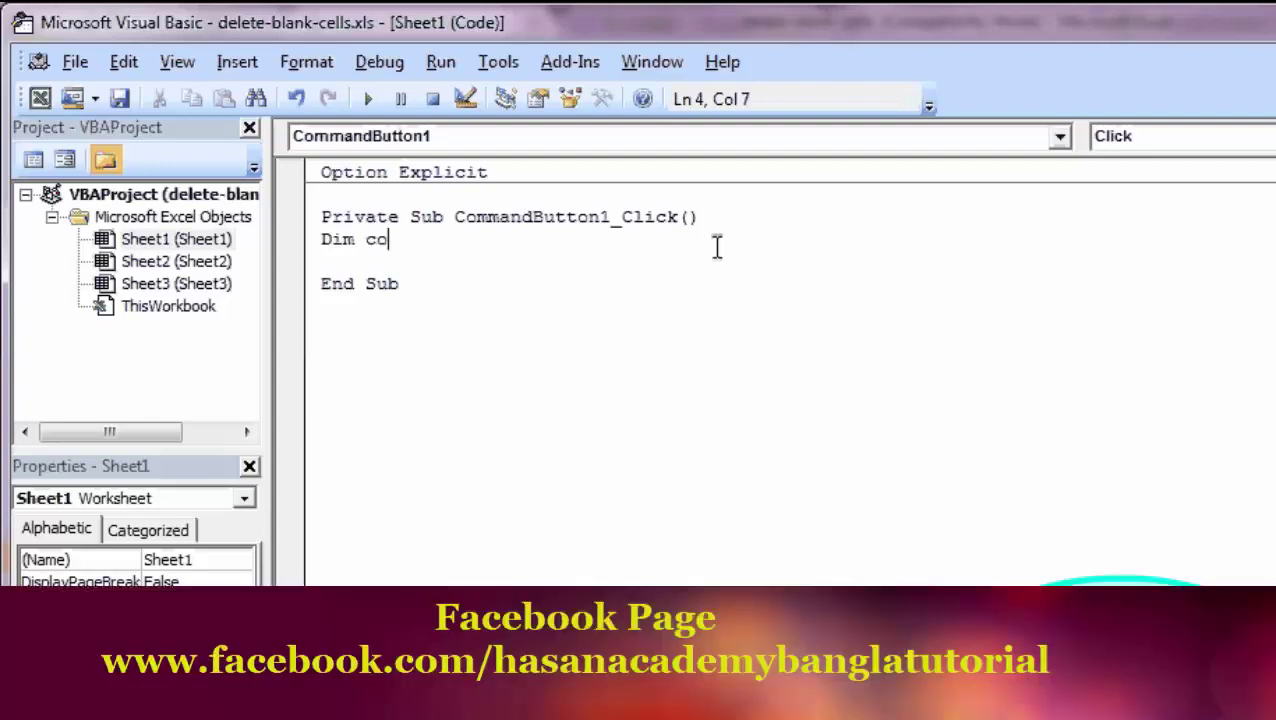
text(unter)
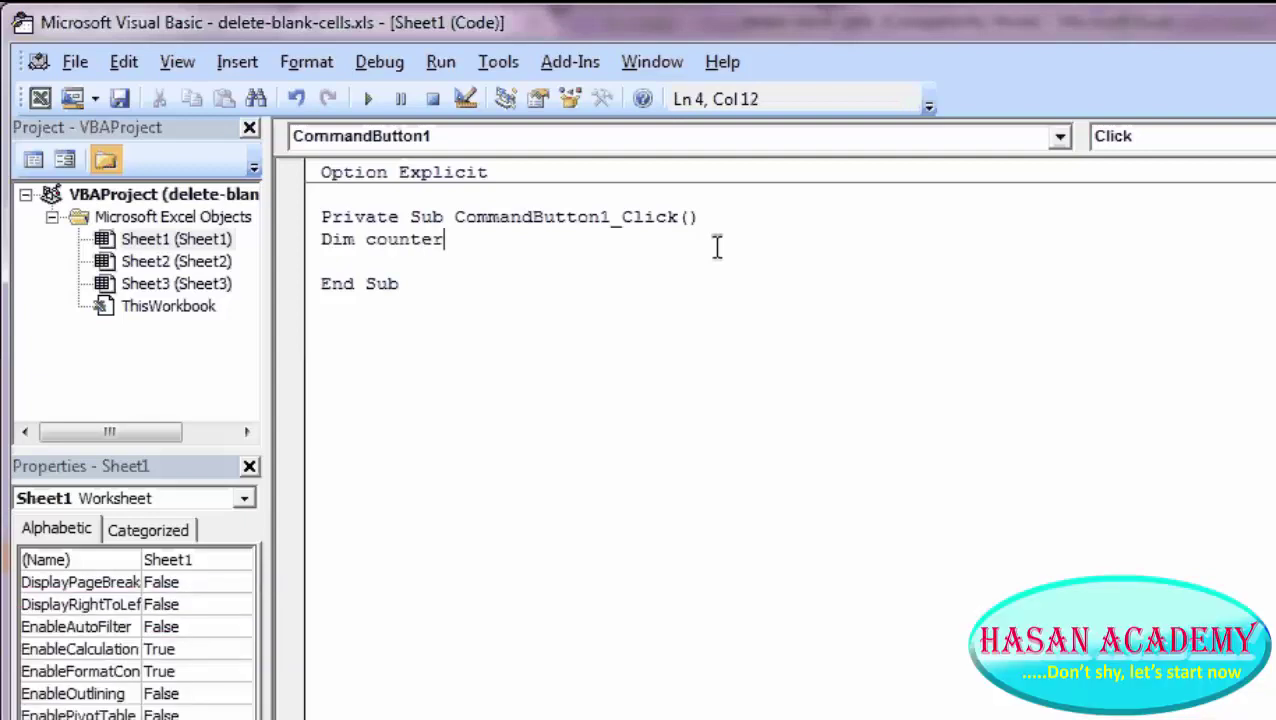
text( As i)
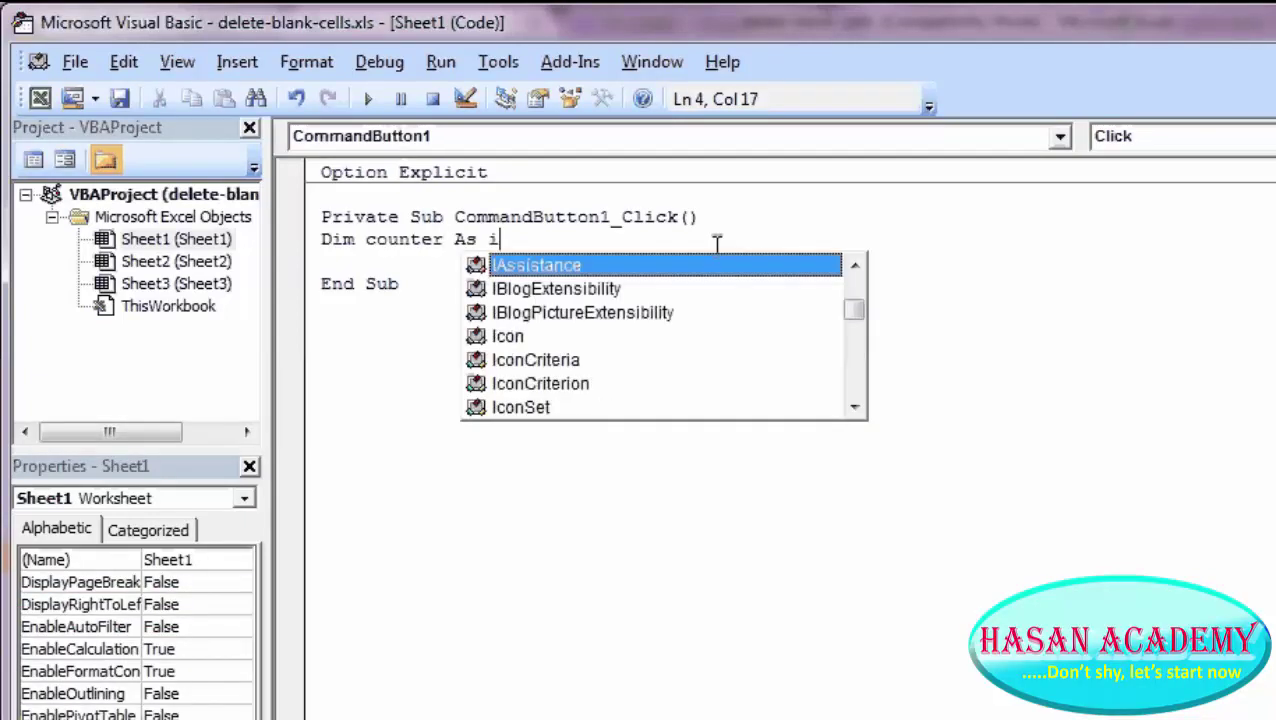
text(n)
key(Return)
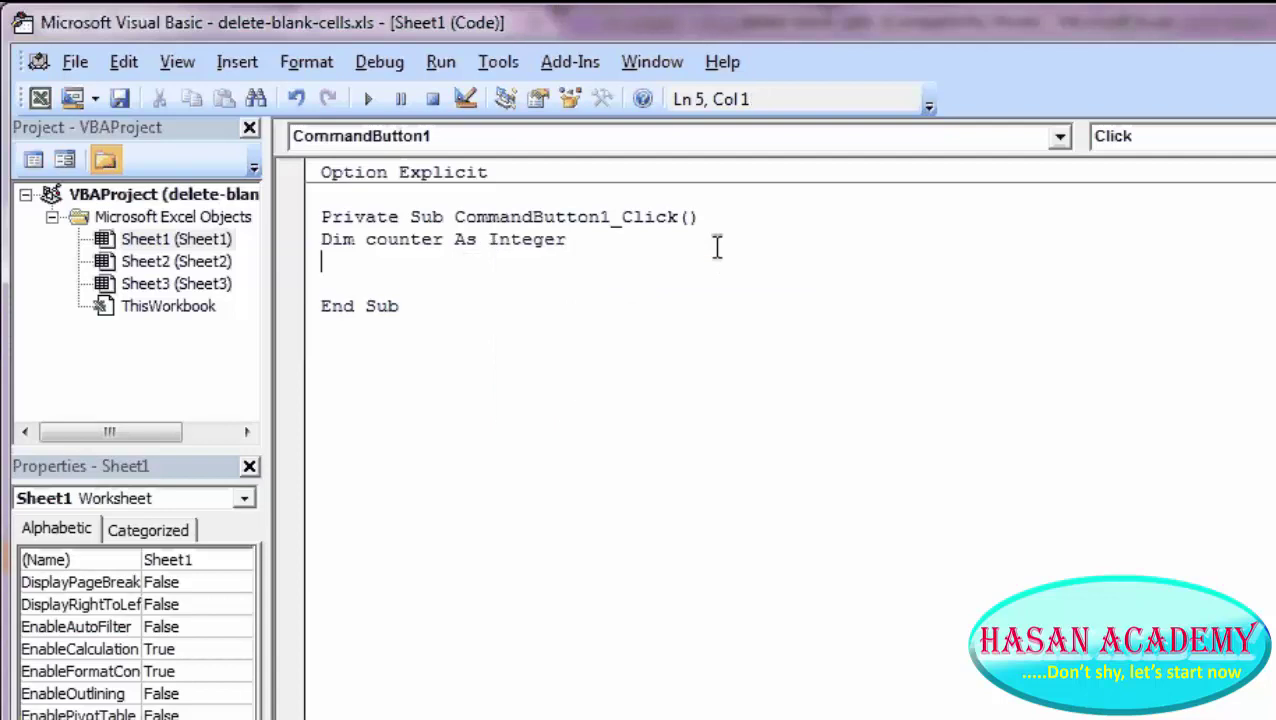
click(647, 247)
text(, i)
text( as In)
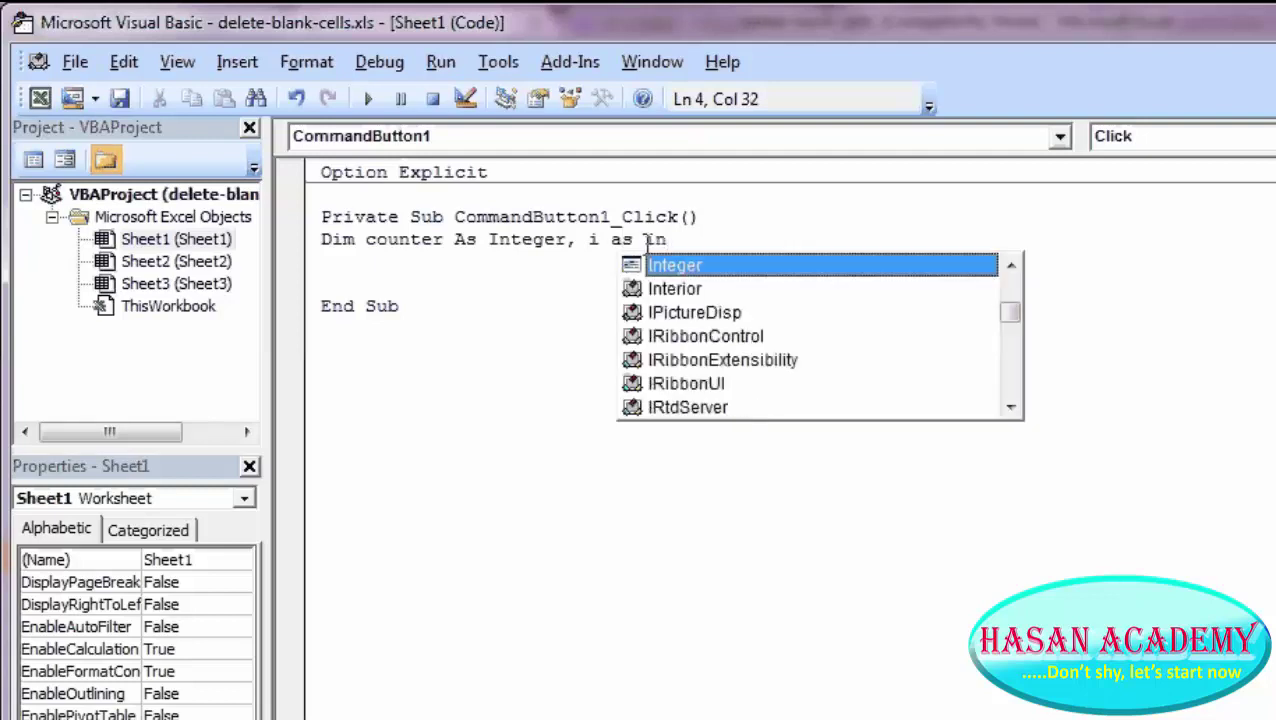
double_click(669, 273)
click(670, 276)
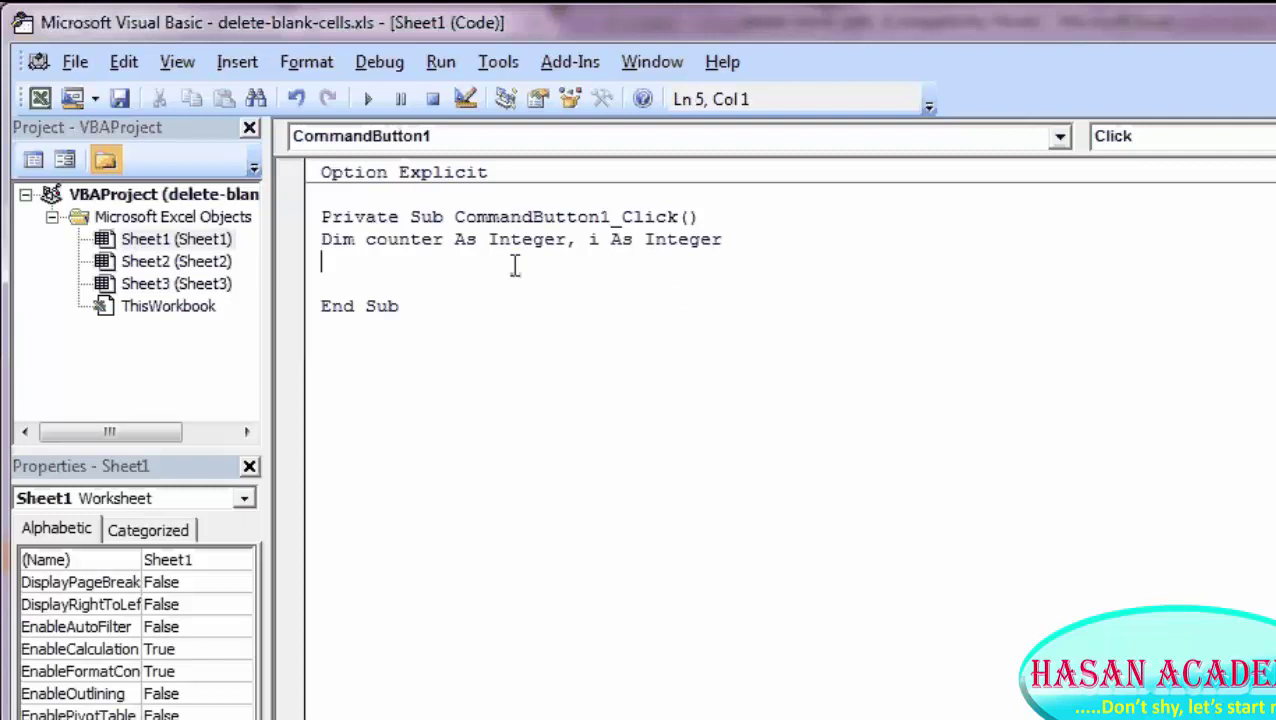
key(Return)
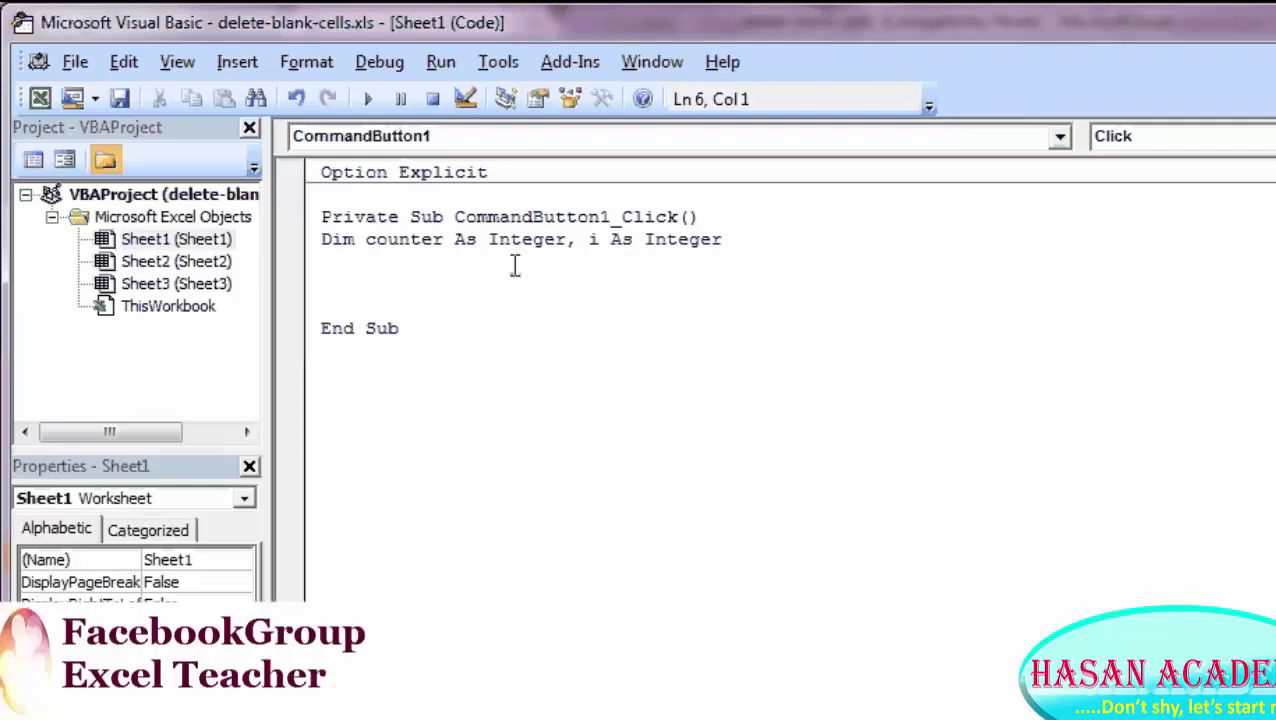
Step: Initialise the counter with 'counter = 0'
text(Co)
key(BackSpace)
key(BackSpace)
text(counter )
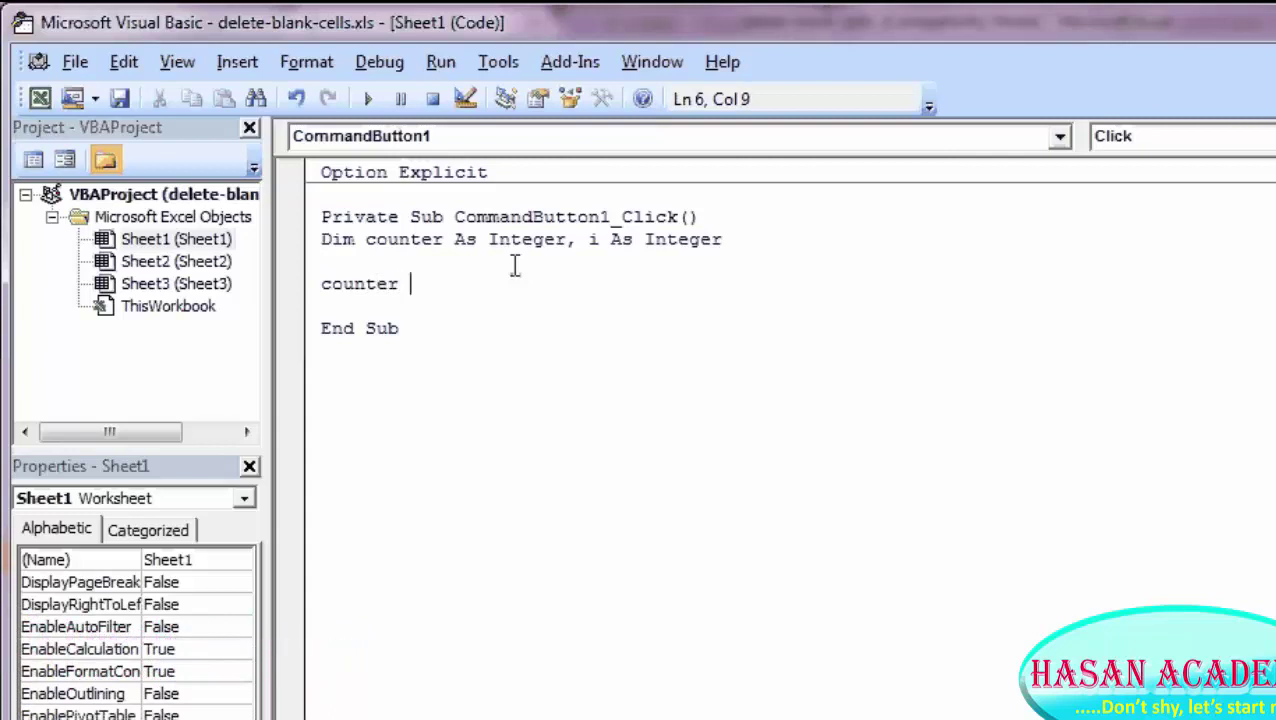
text(=n)
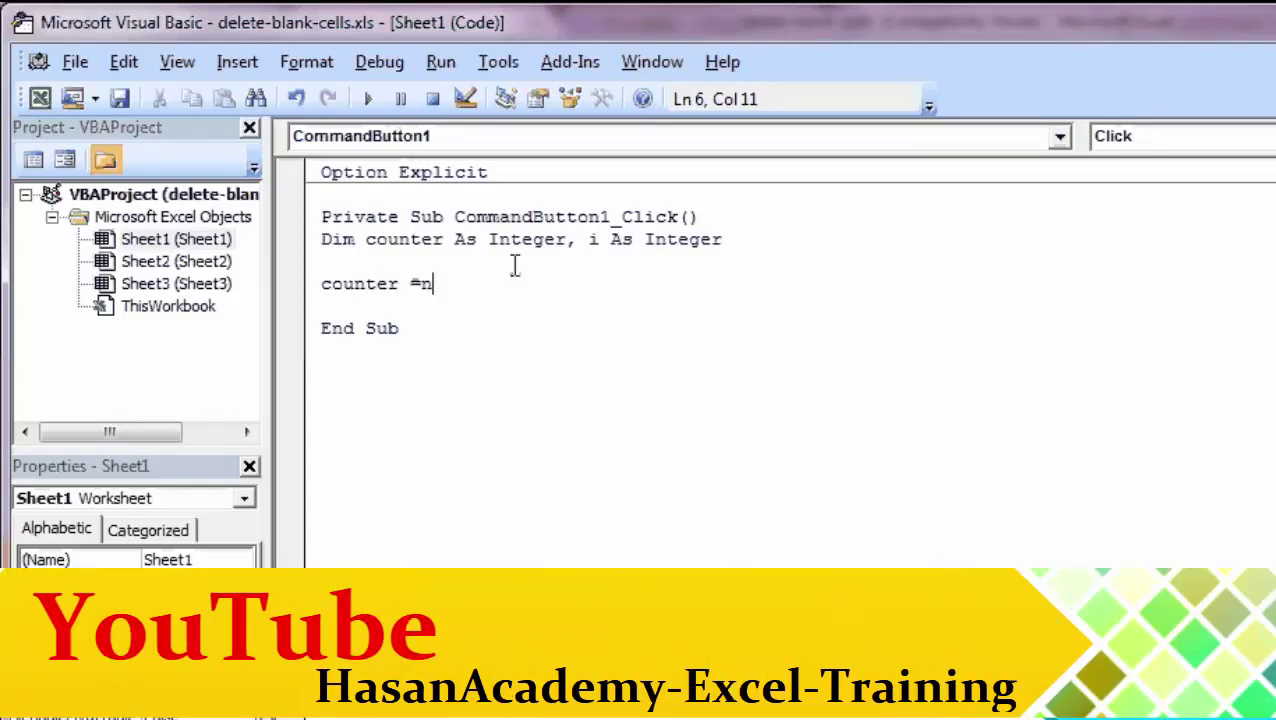
key(BackSpace)
text(0)
key(Return)
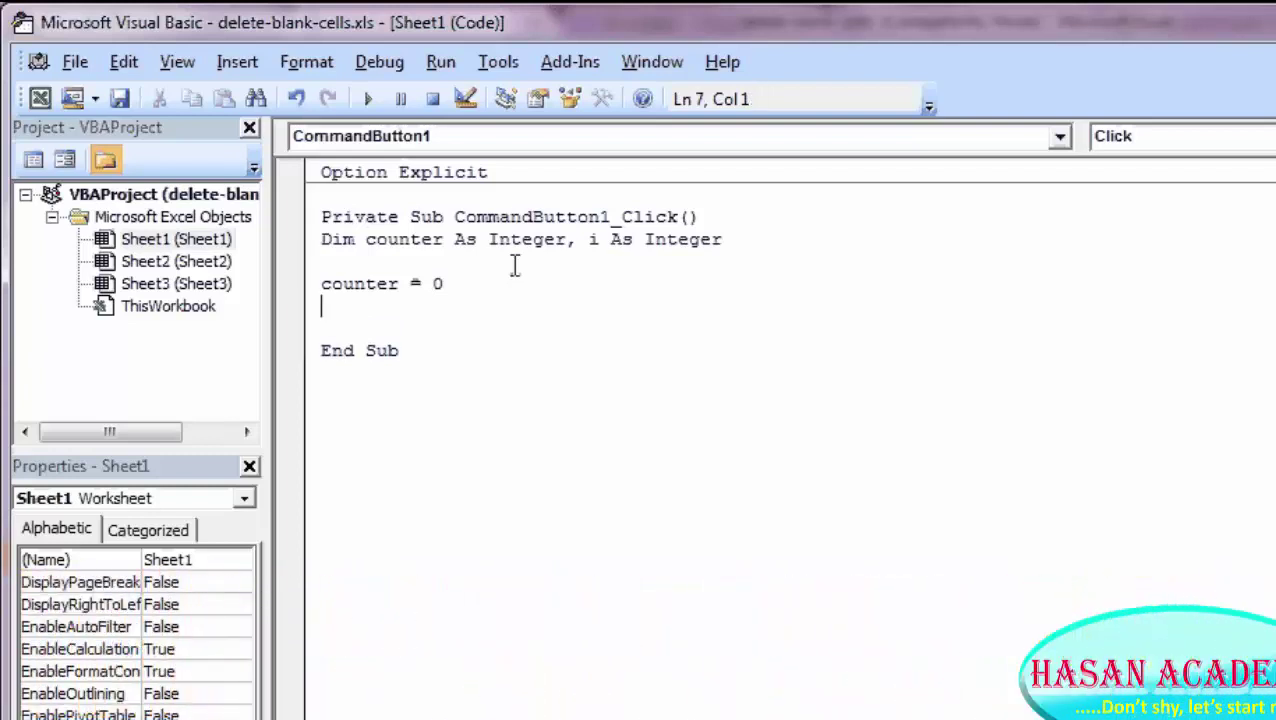
Step: Start a 'For i = 1 To 10' loop and begin an If line testing Cells(i,1) for non-blank
text(For in)
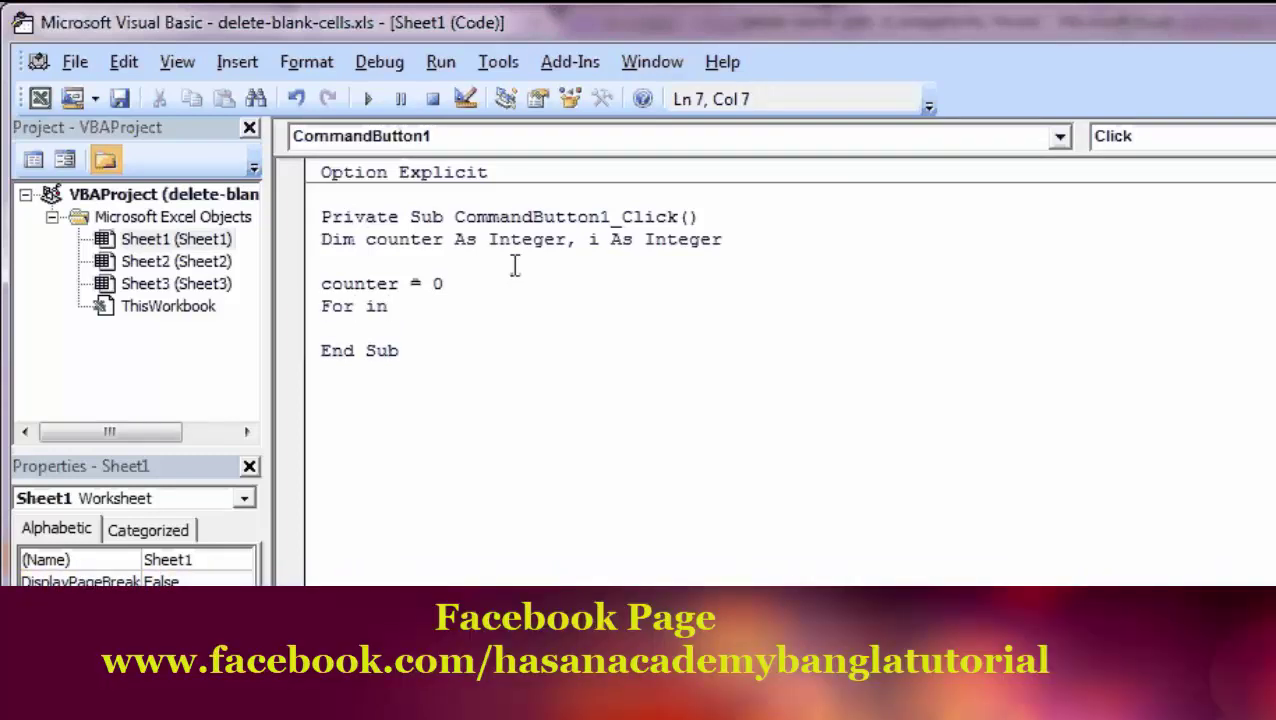
key(BackSpace)
text( = )
text(1 to )
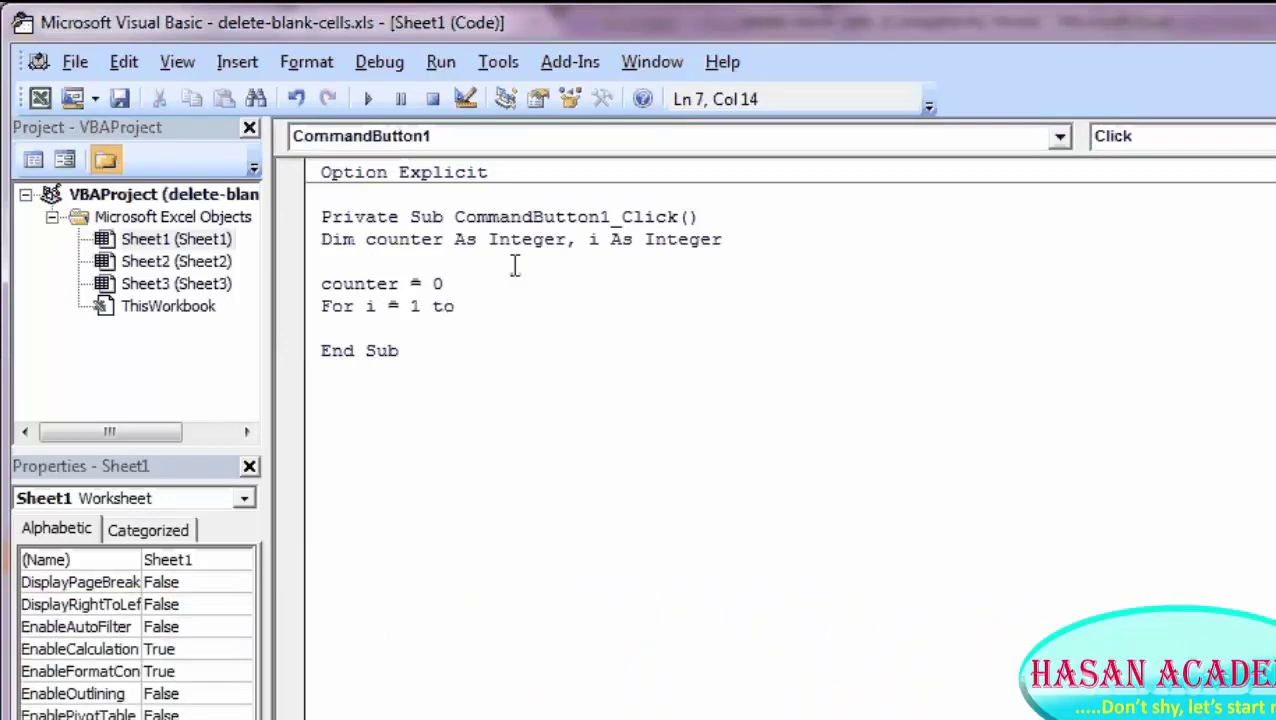
text(1)
text(0)
key(Return)
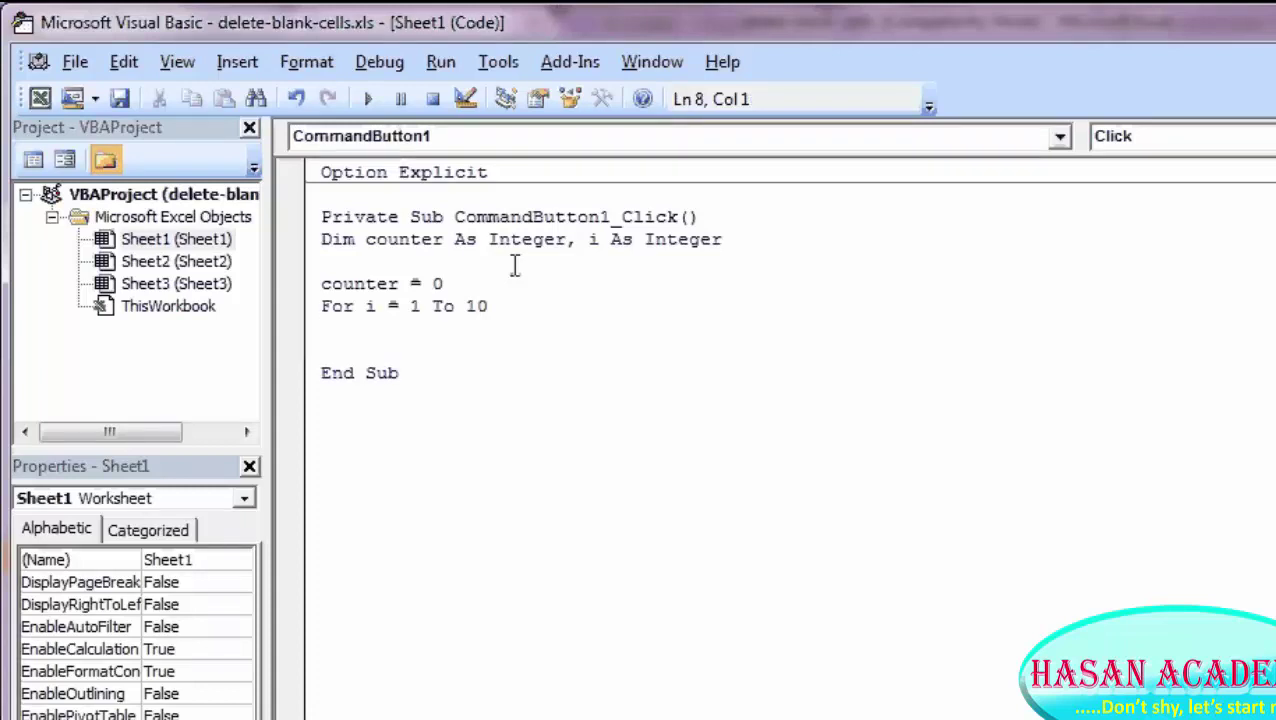
text(if cells )
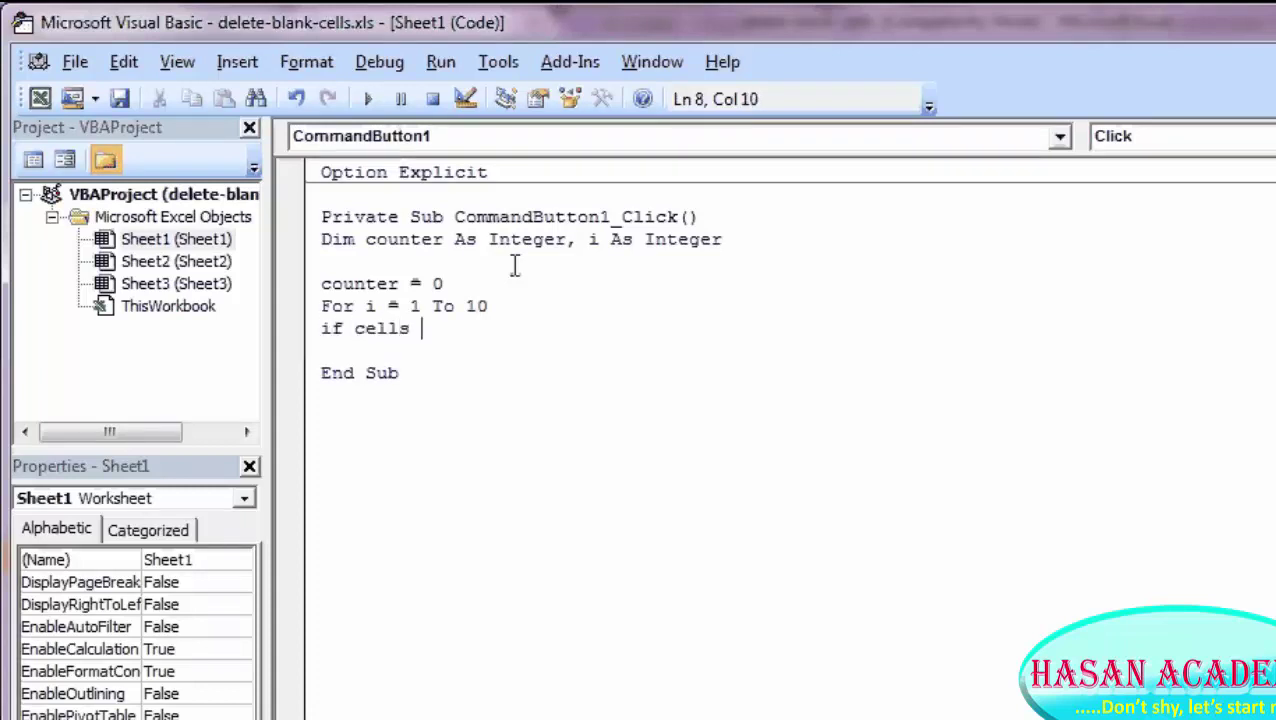
text(()
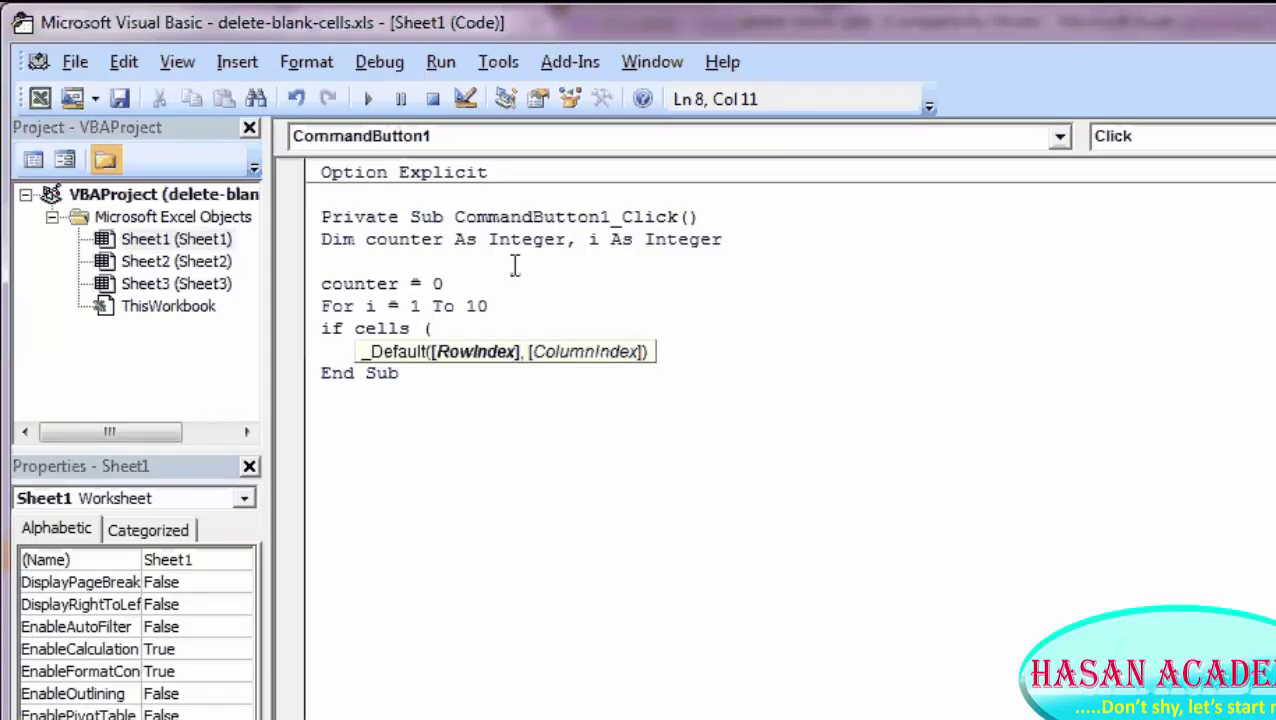
text(i)
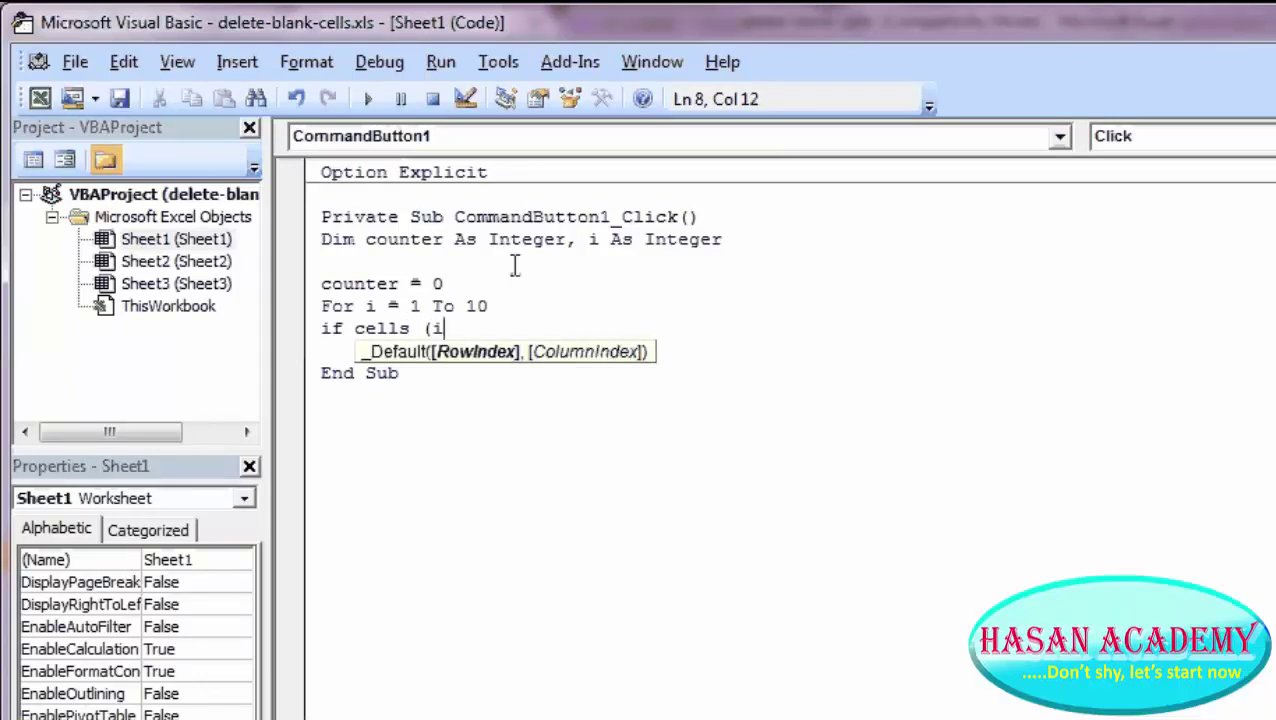
text(,1)
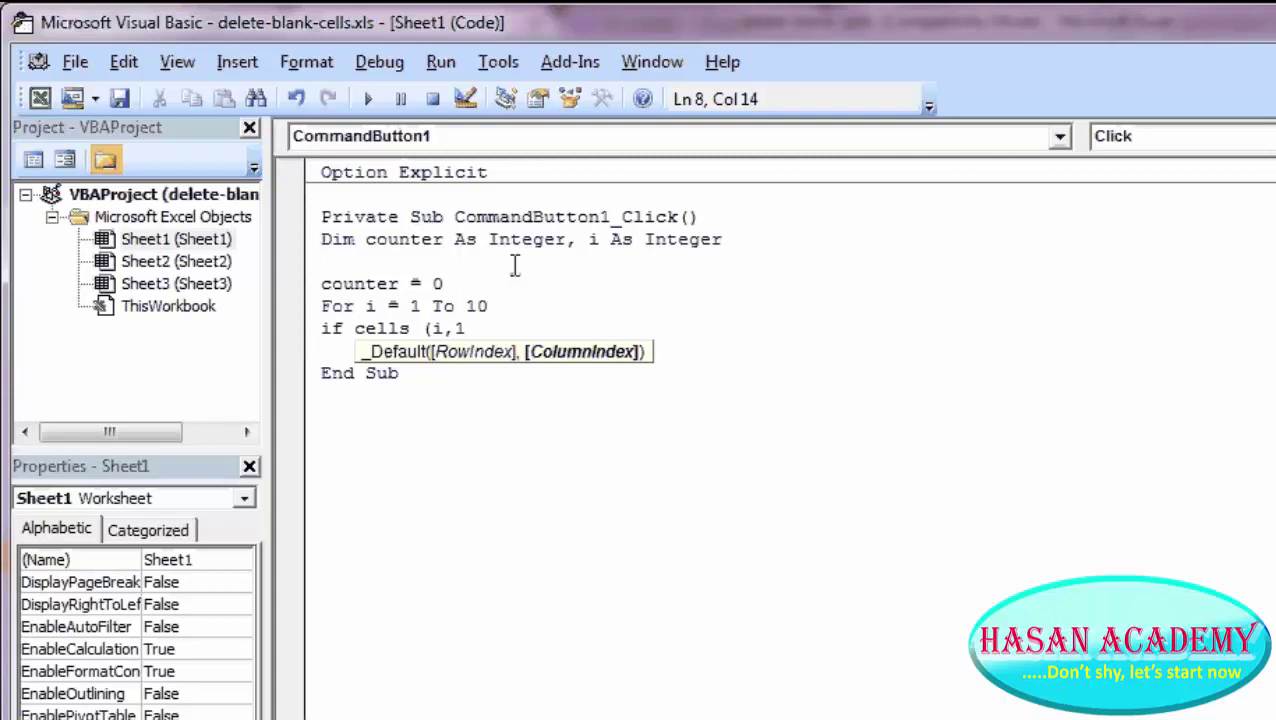
text())
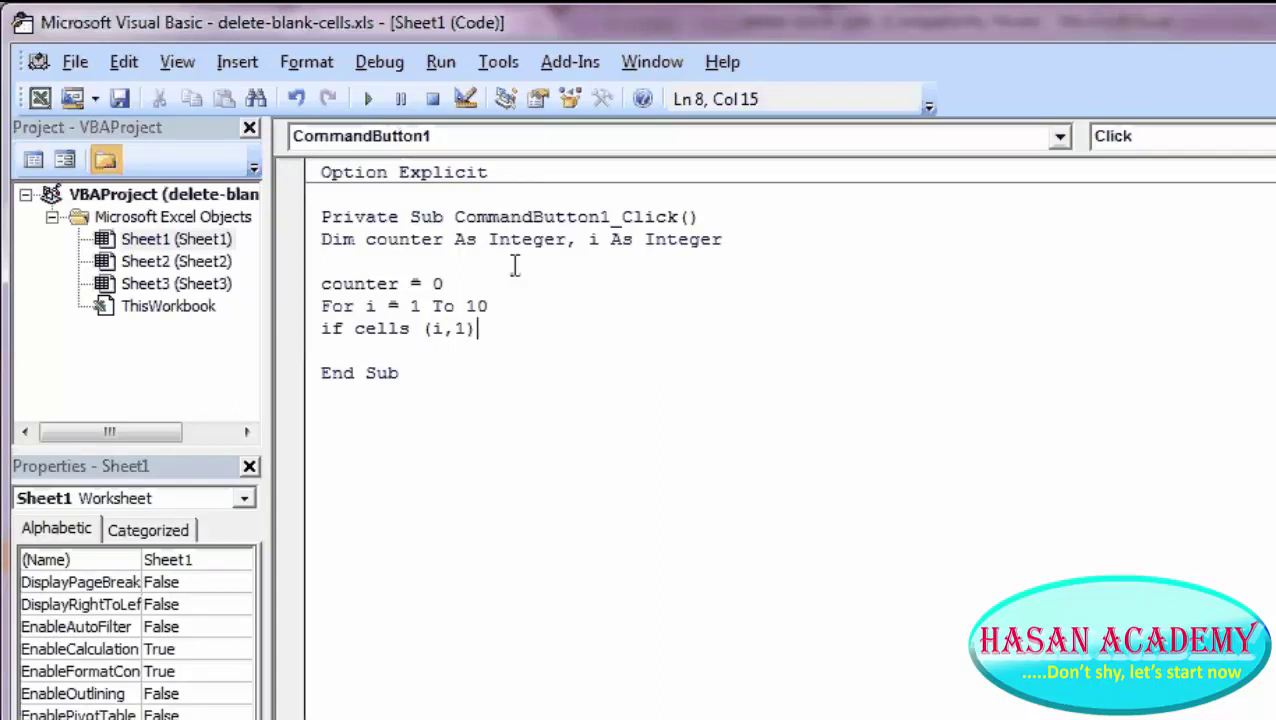
text(.valu)
text(e )
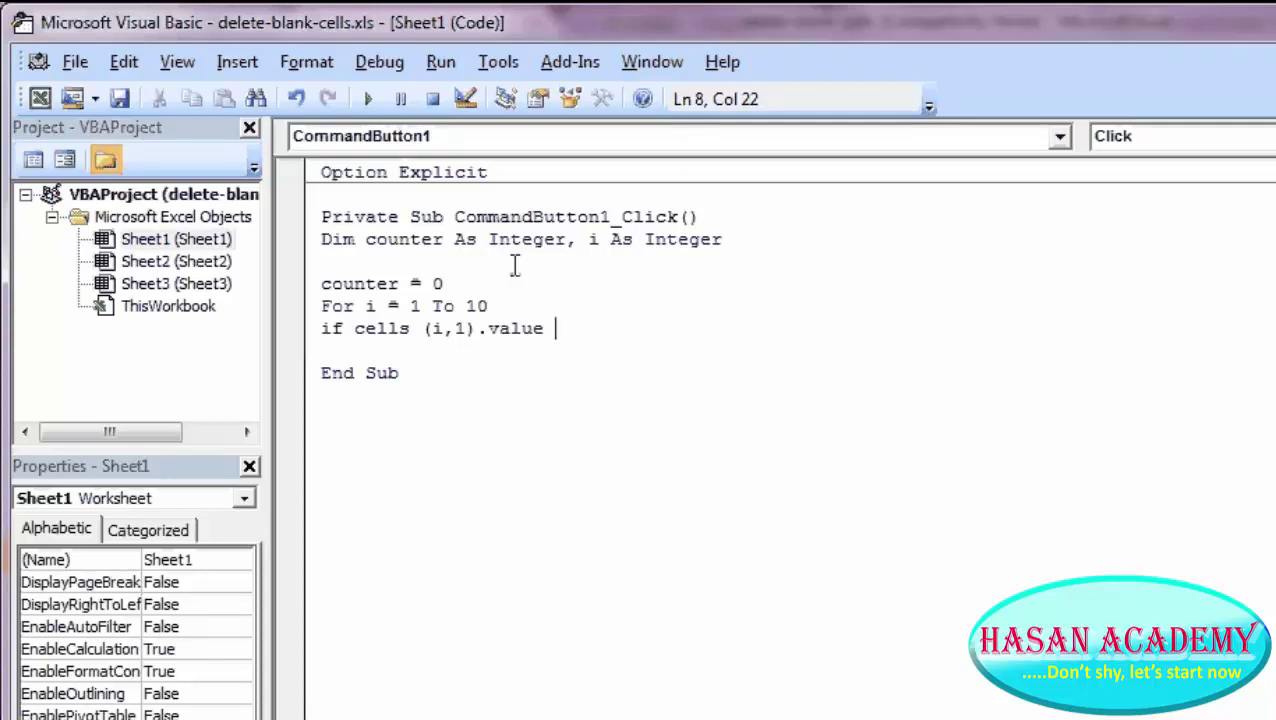
text(<>)
text("")
text( then)
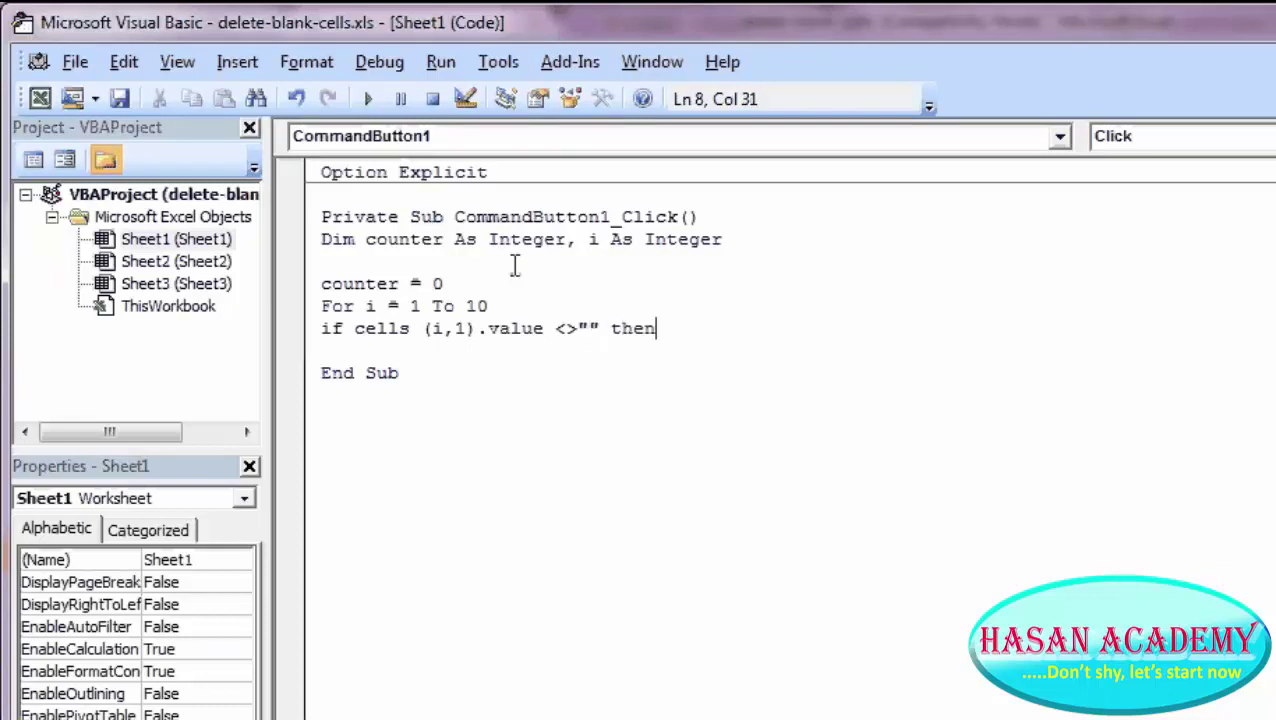
Step: Finish the If line and add 'Cells(counter+1,2).Value = Cells(i,1).Value' below it
key(Return)
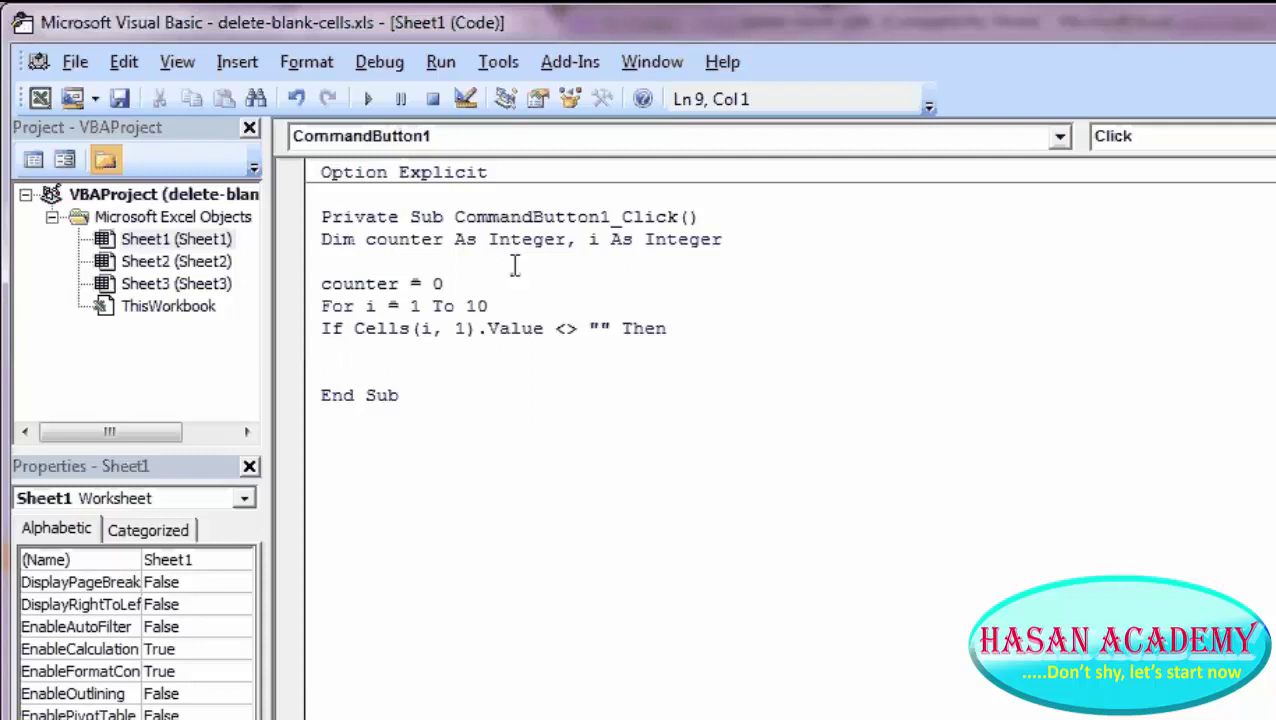
text(cells )
text(()
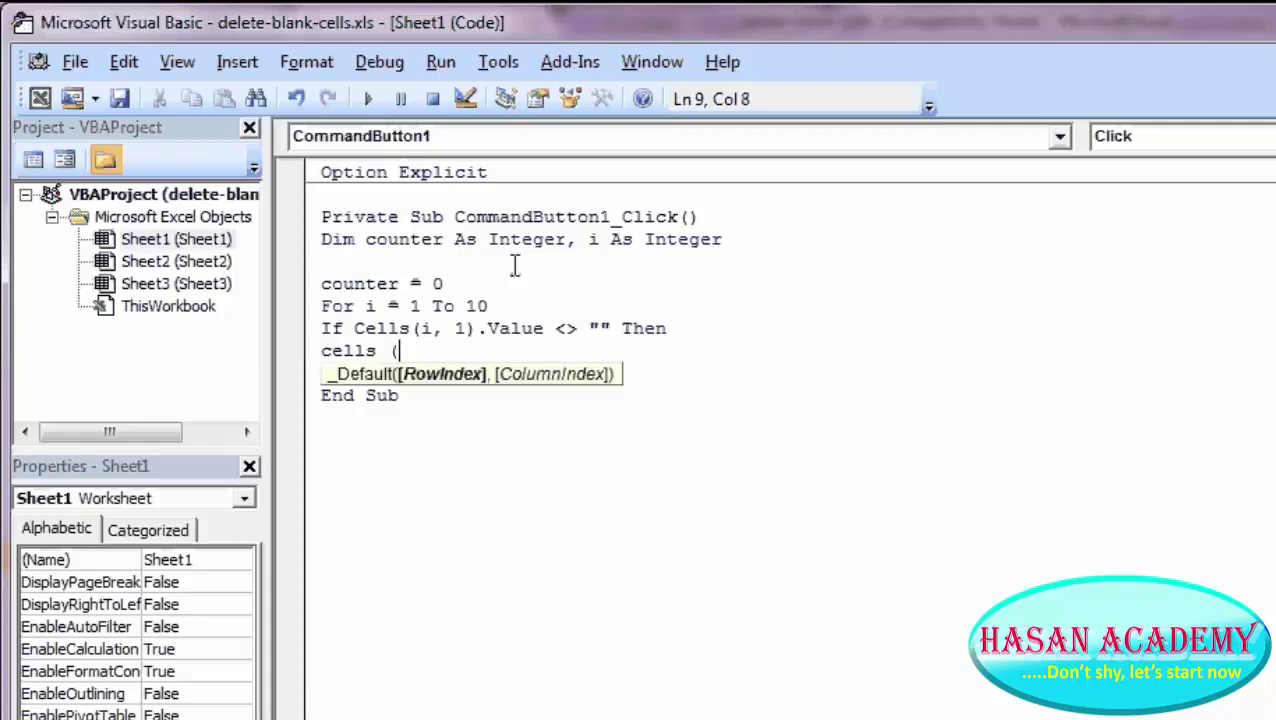
text(counter)
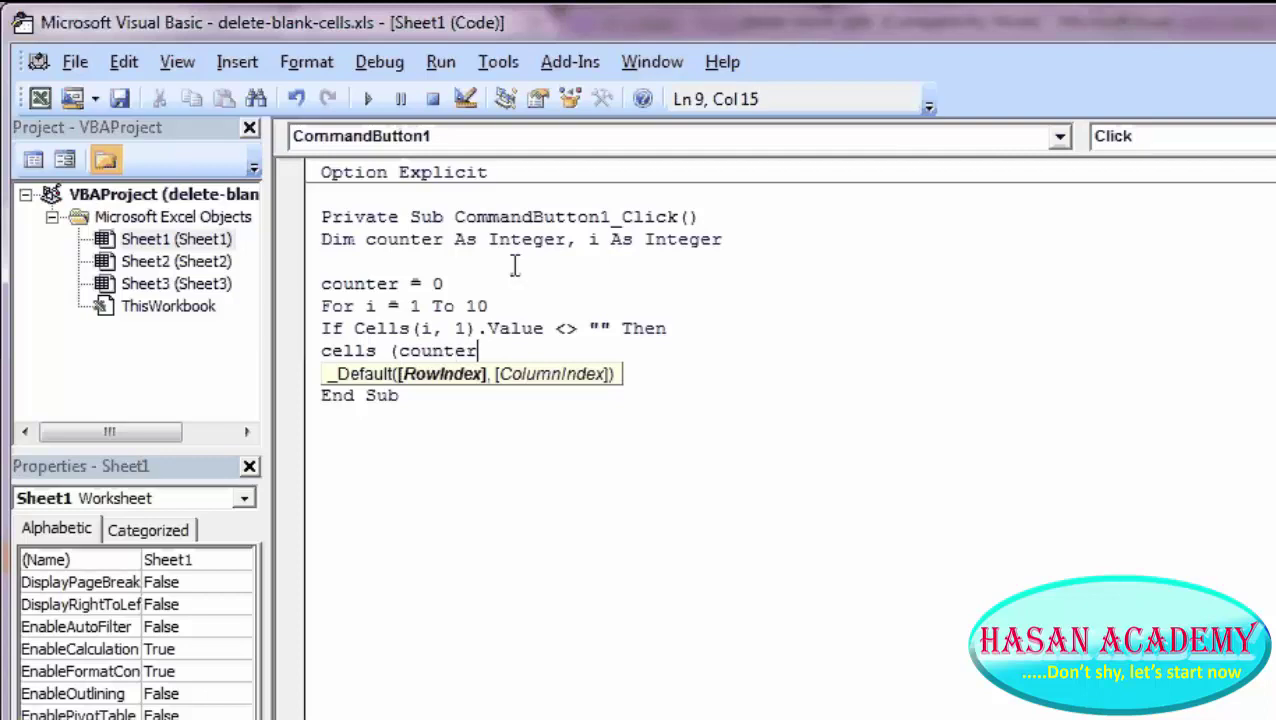
text(+1)
text(,)
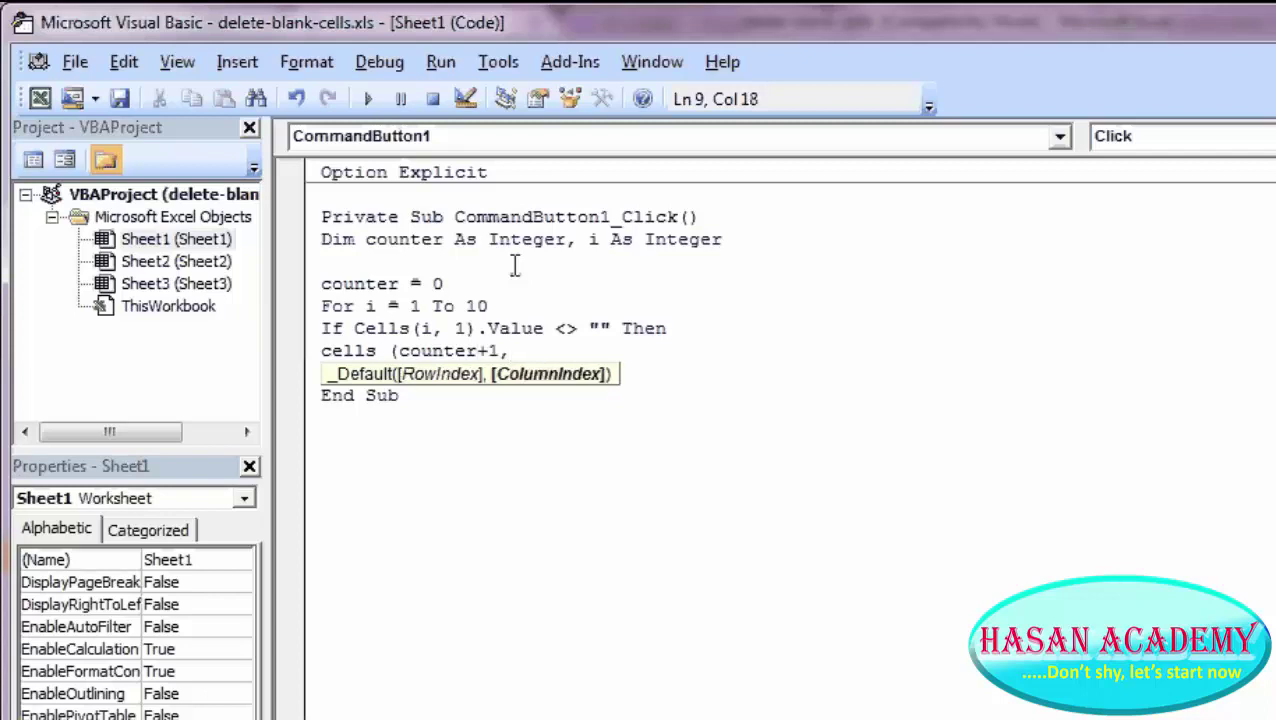
text(2))
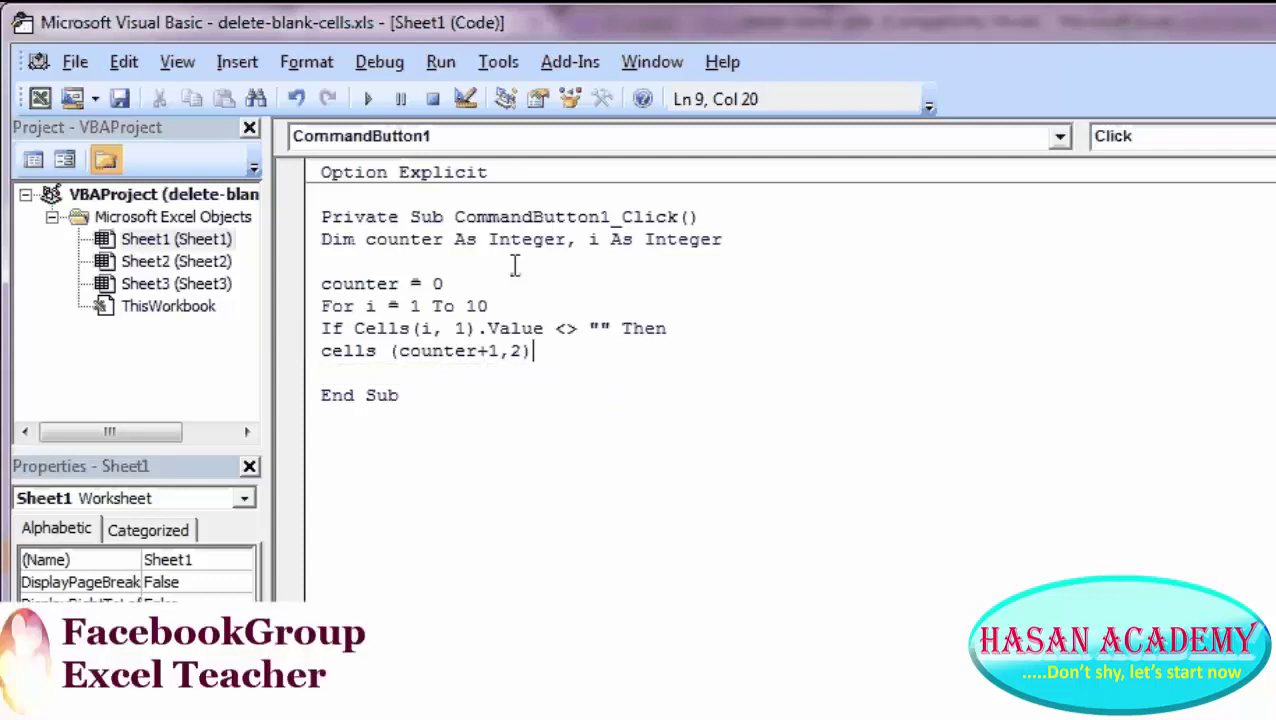
text(.value)
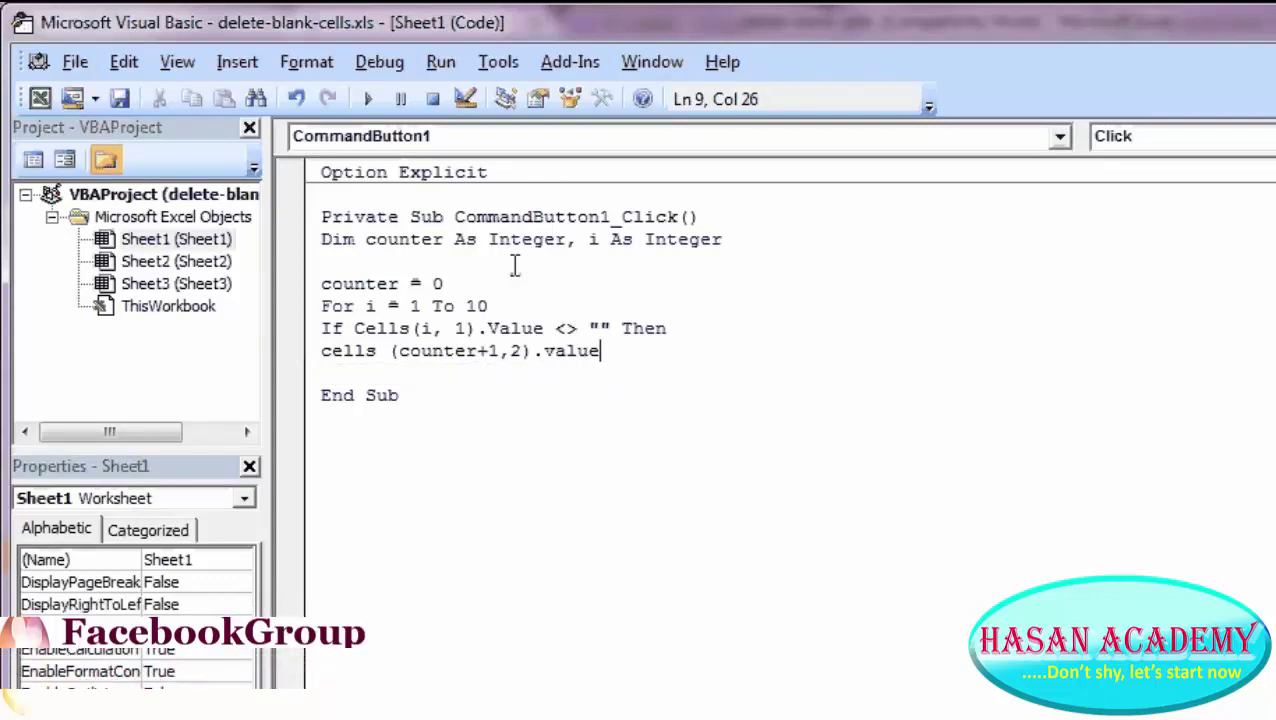
text(= )
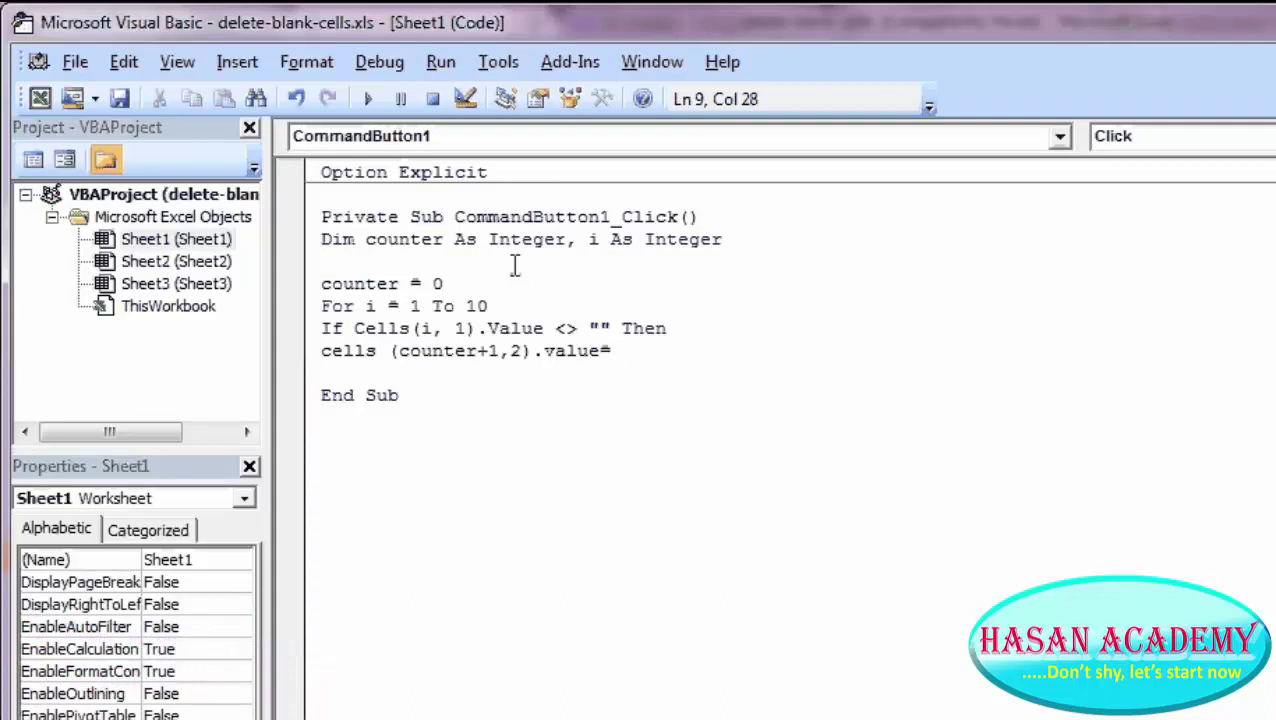
text(cells )
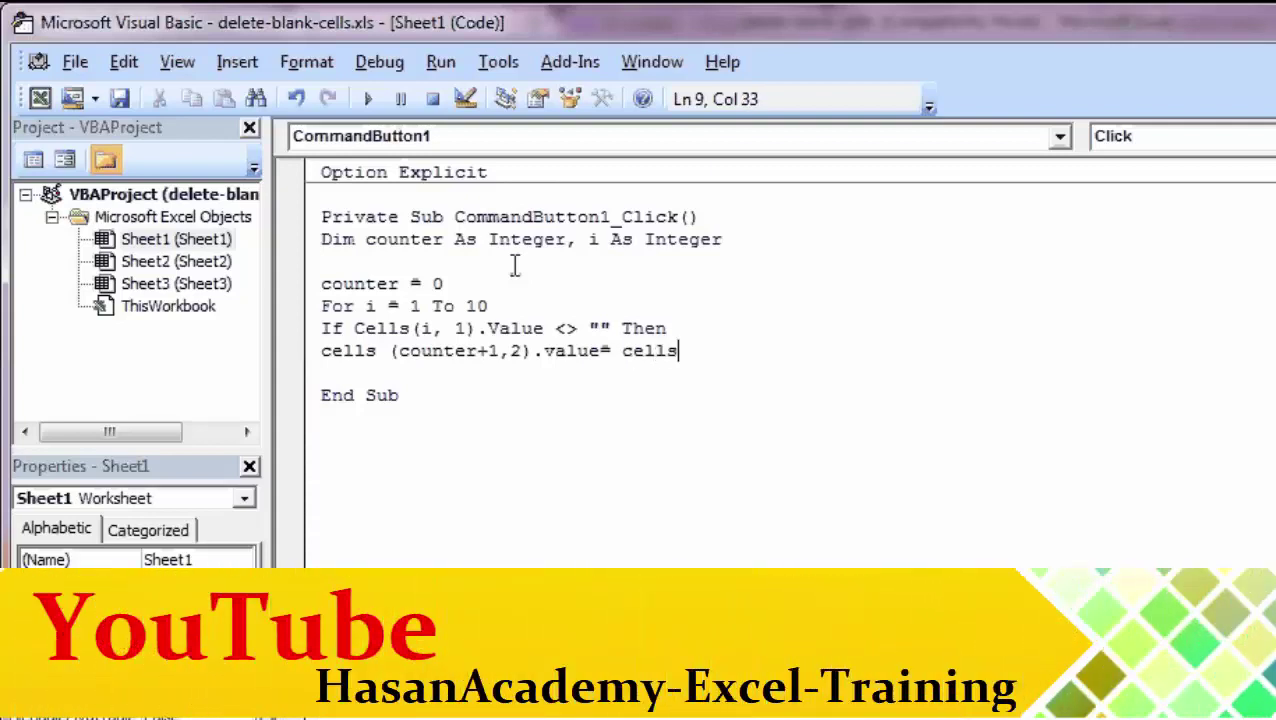
text(()
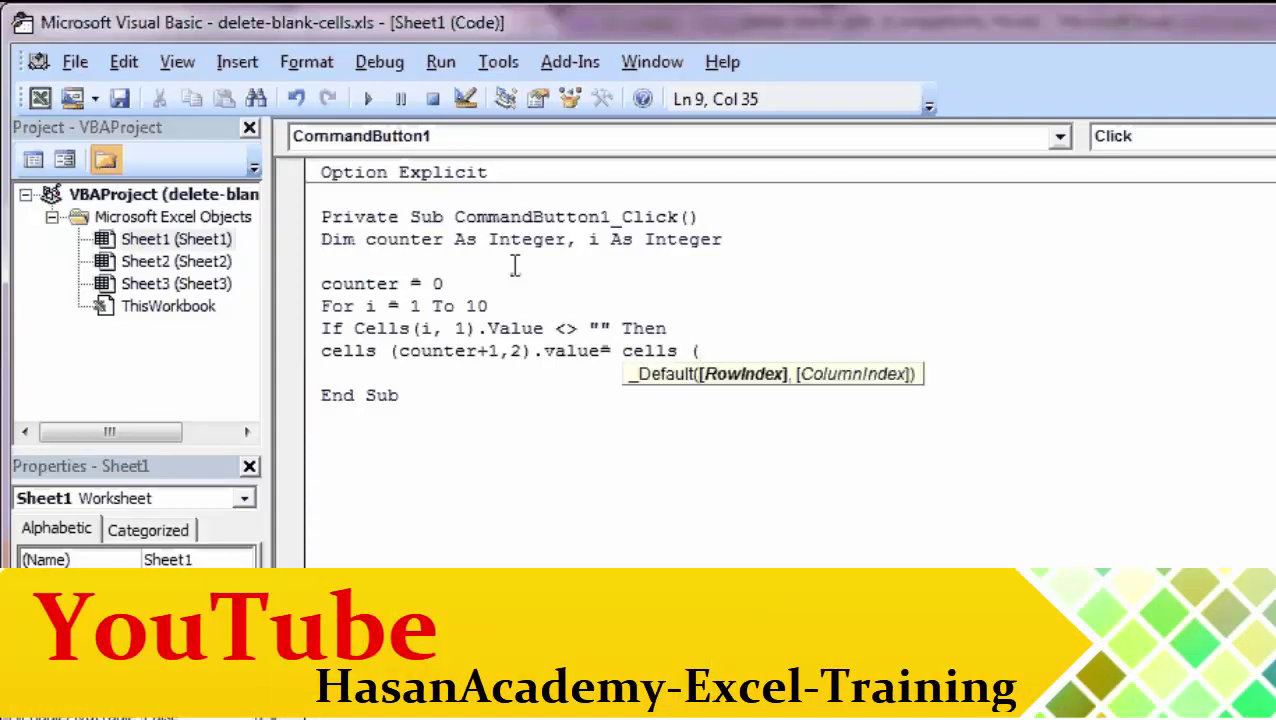
text(i)
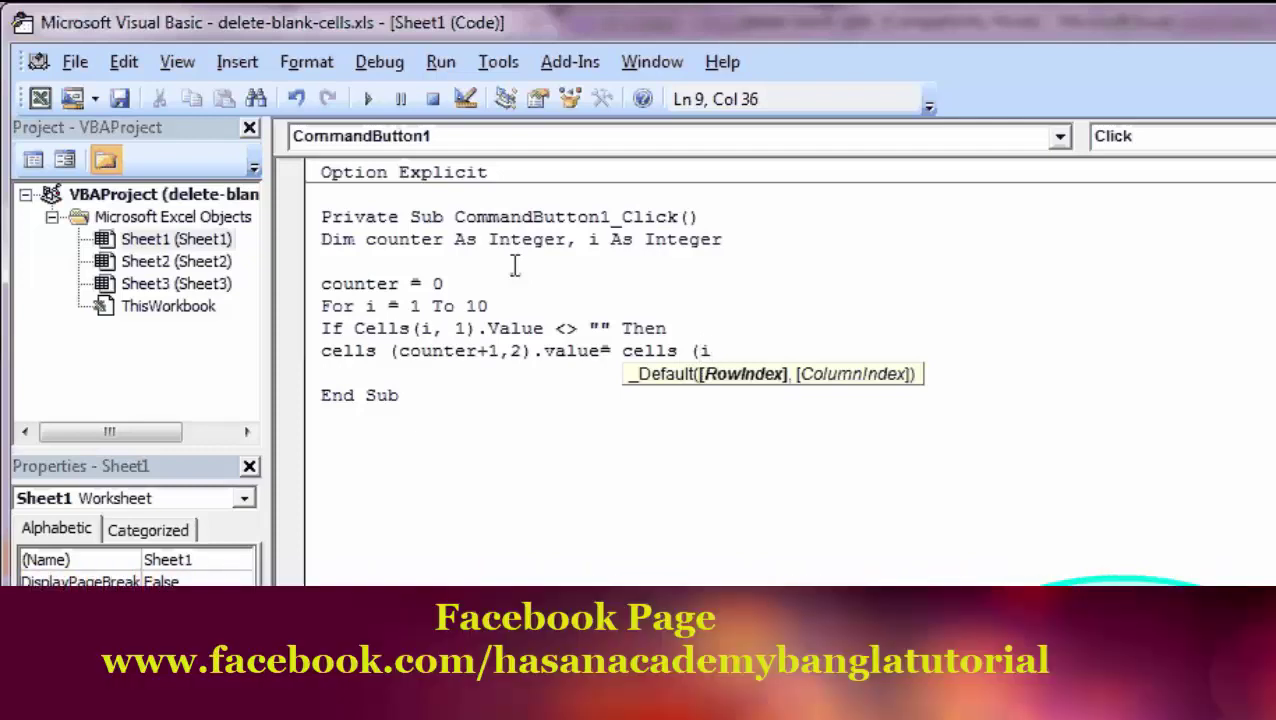
text(,)
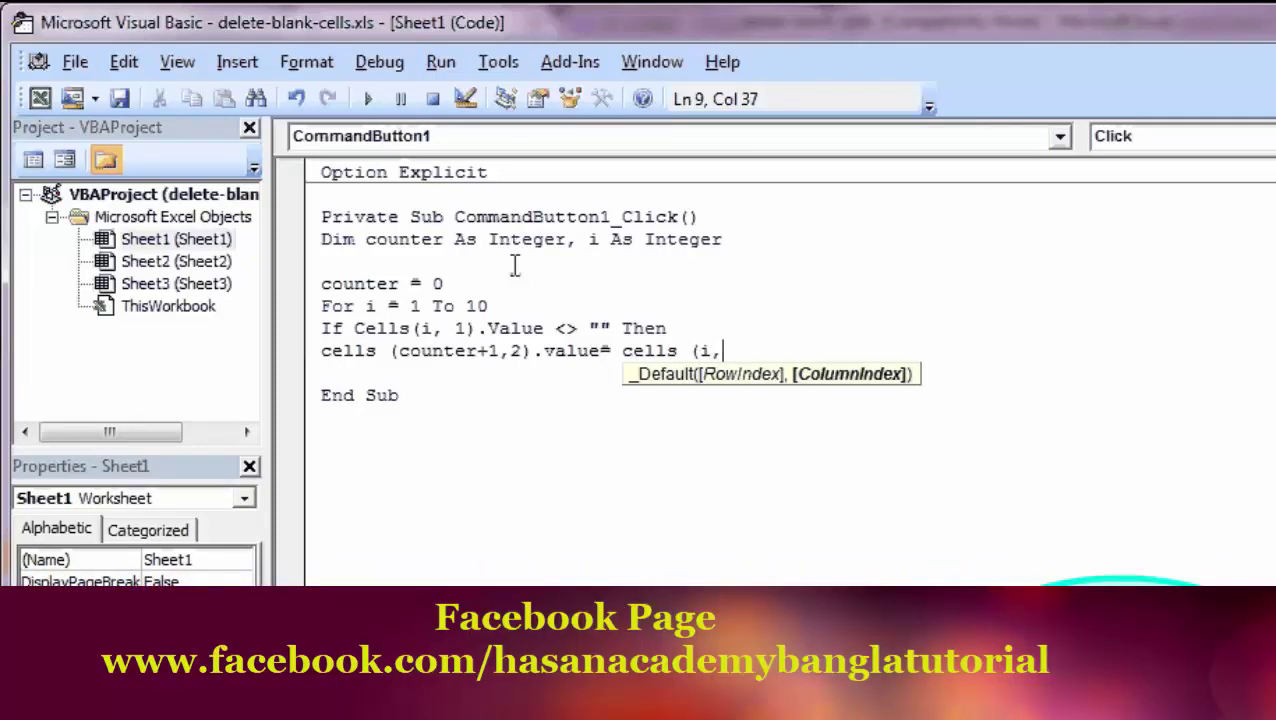
text(1))
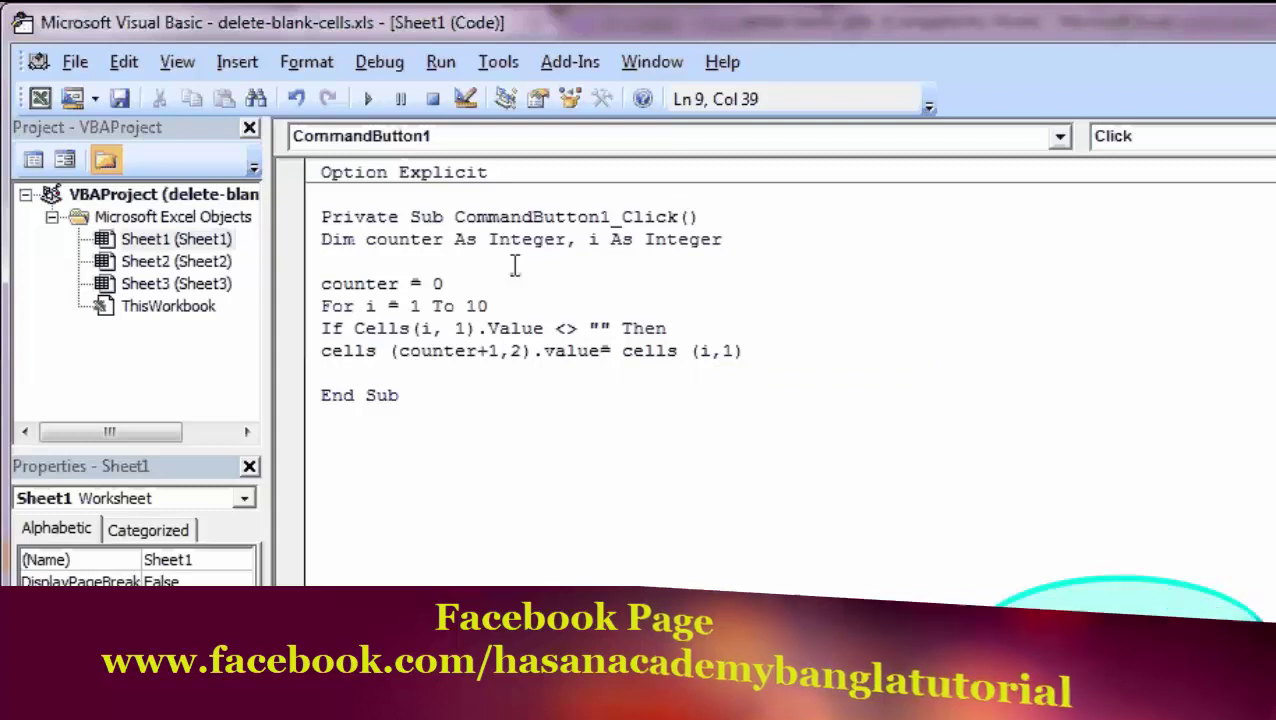
text(.value)
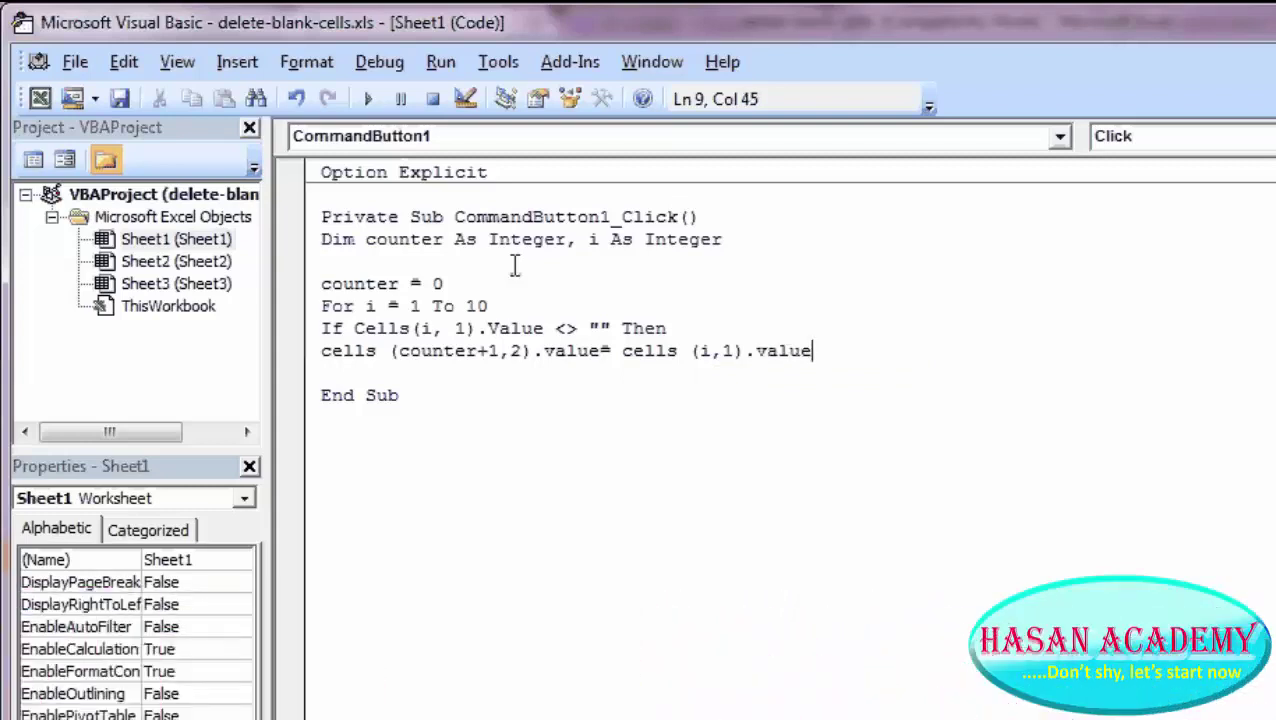
key(Return)
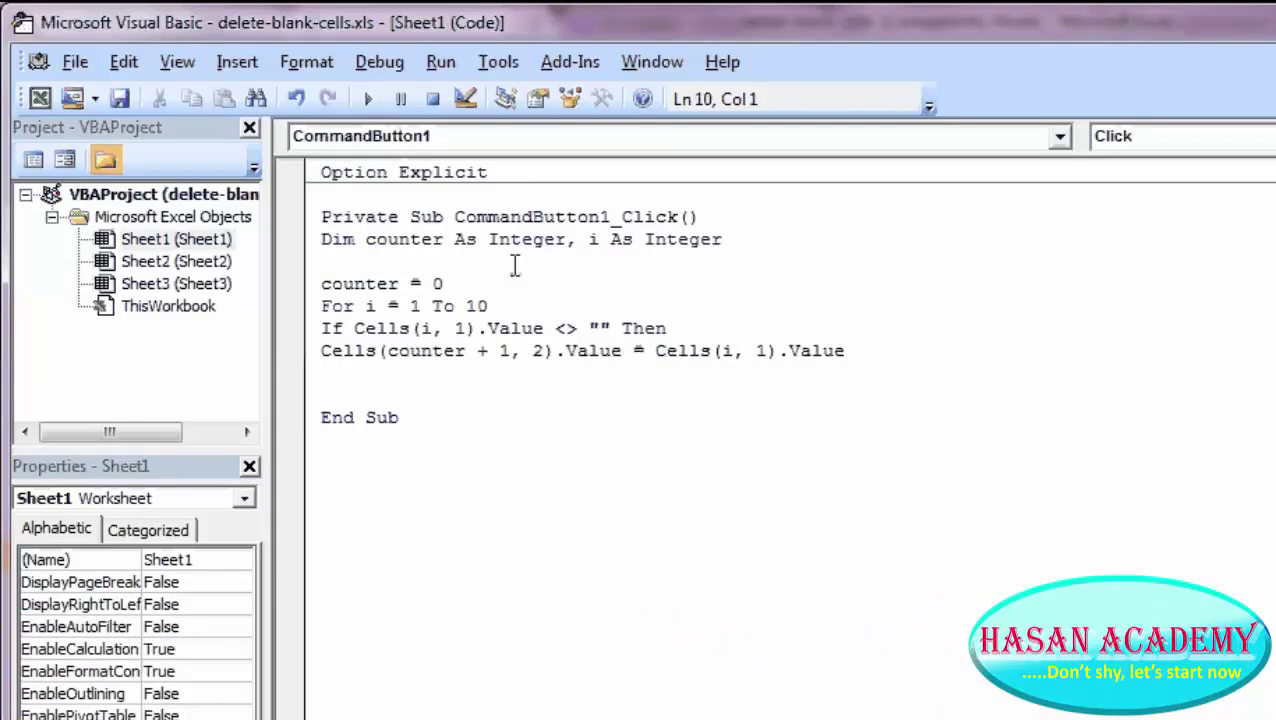
Step: Add 'counter = counter + 1', correcting the capital C in Counter
text(Co)
text(unter)
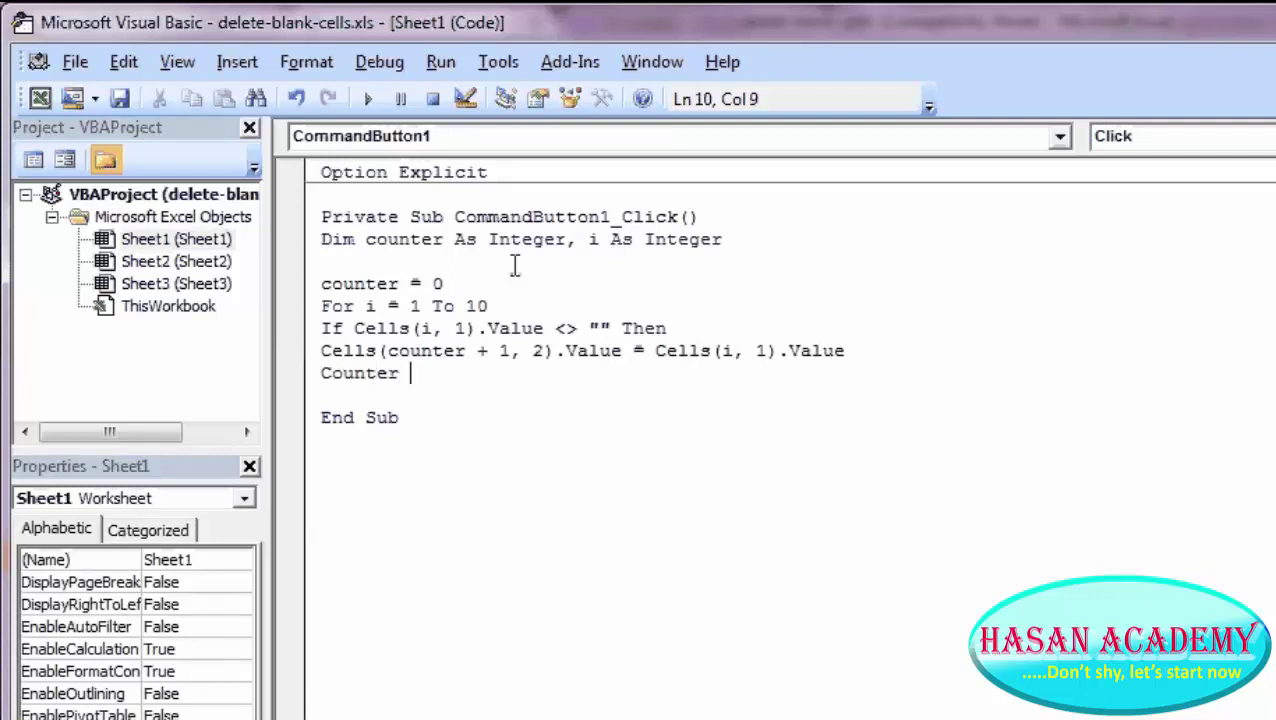
text(= count)
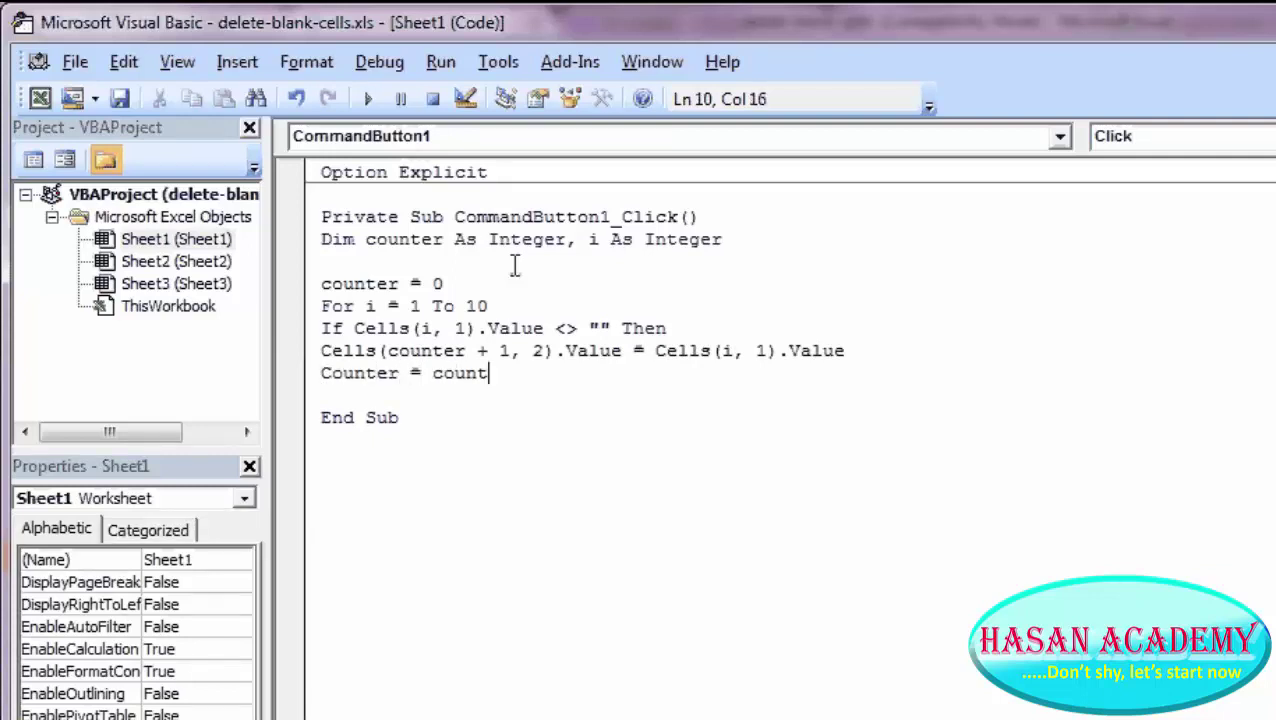
text(er)
text( +1)
click(332, 373)
key(BackSpace)
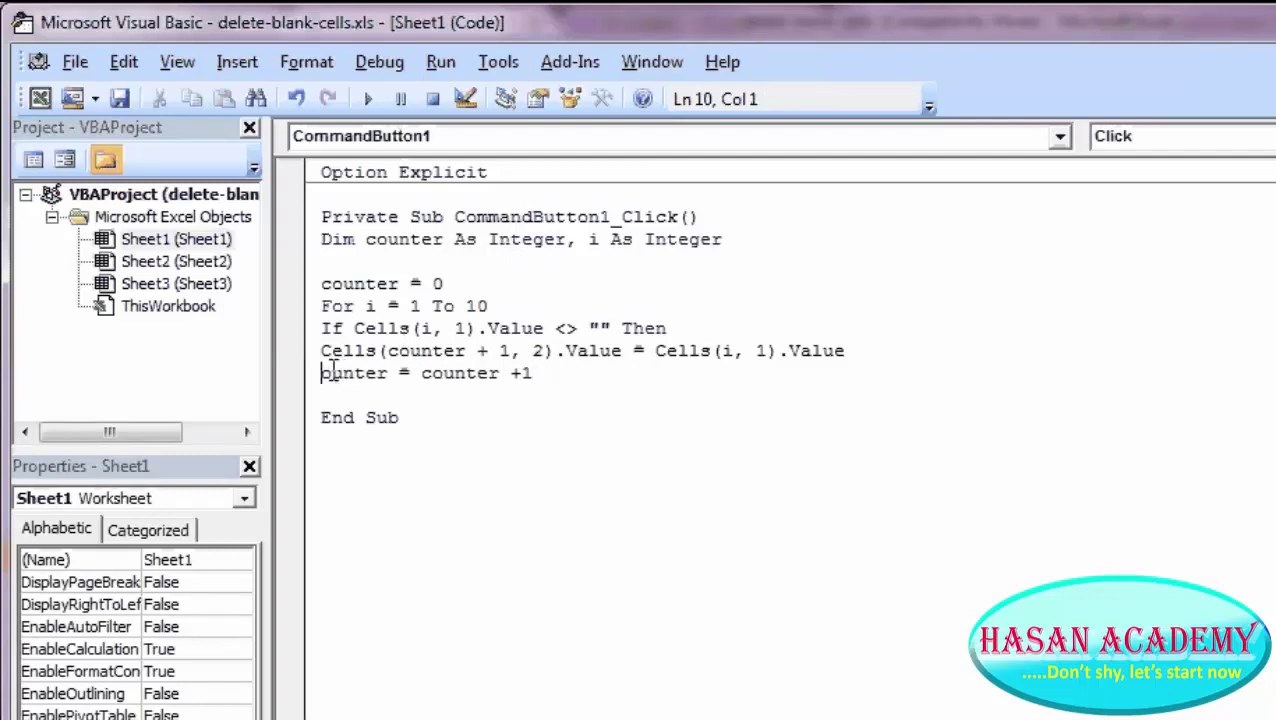
text(c)
click(456, 395)
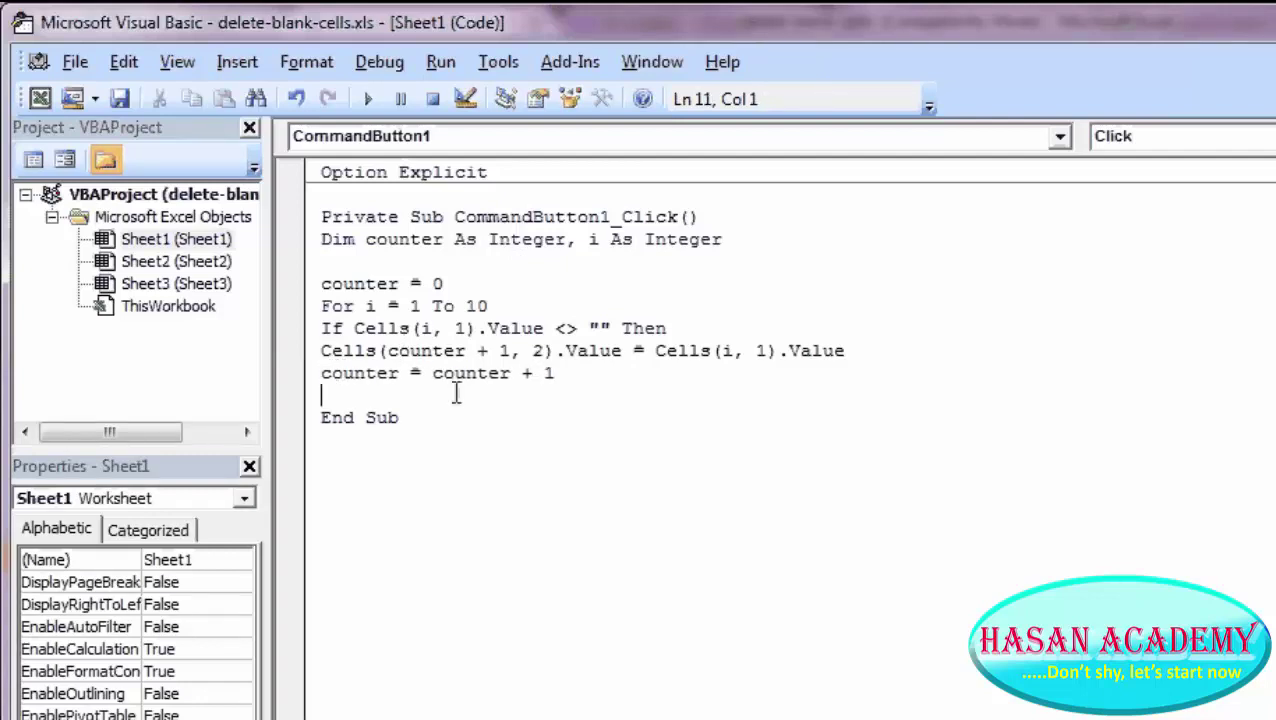
click(567, 380)
Step: Close the block with 'End If' and 'Next i', and insert a blank line after the For line
key(Return)
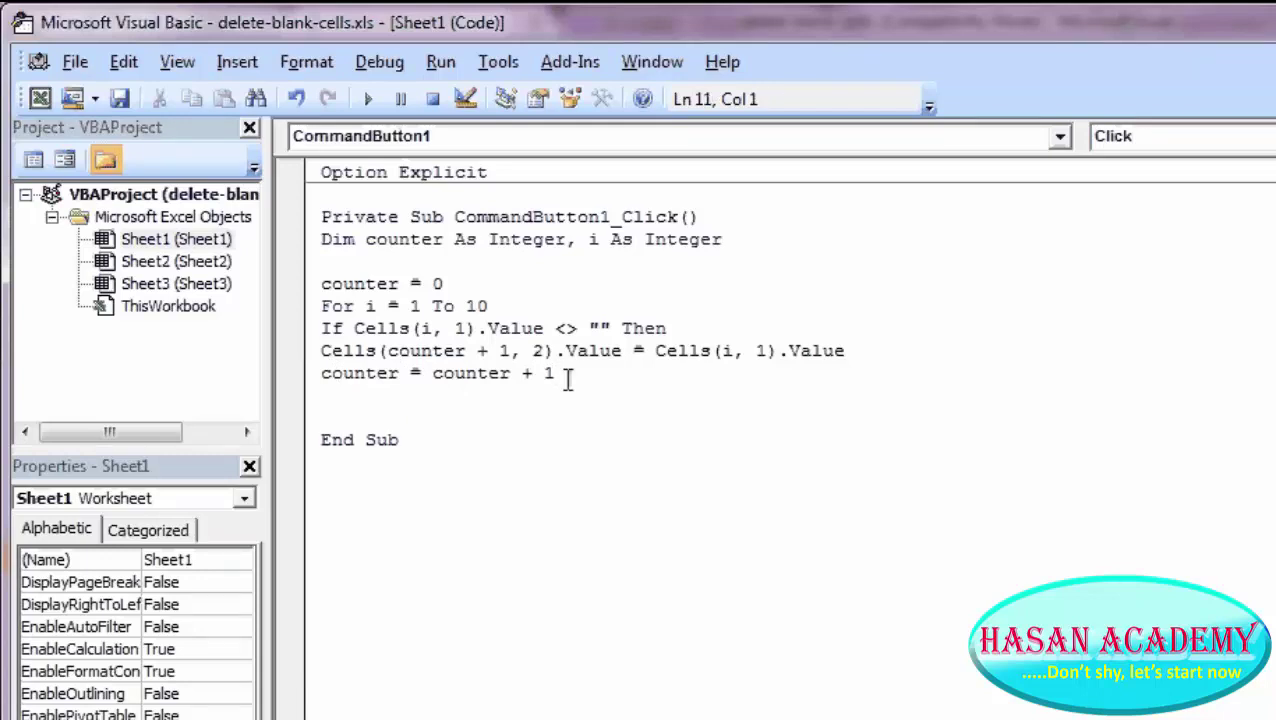
text(End if)
key(Return)
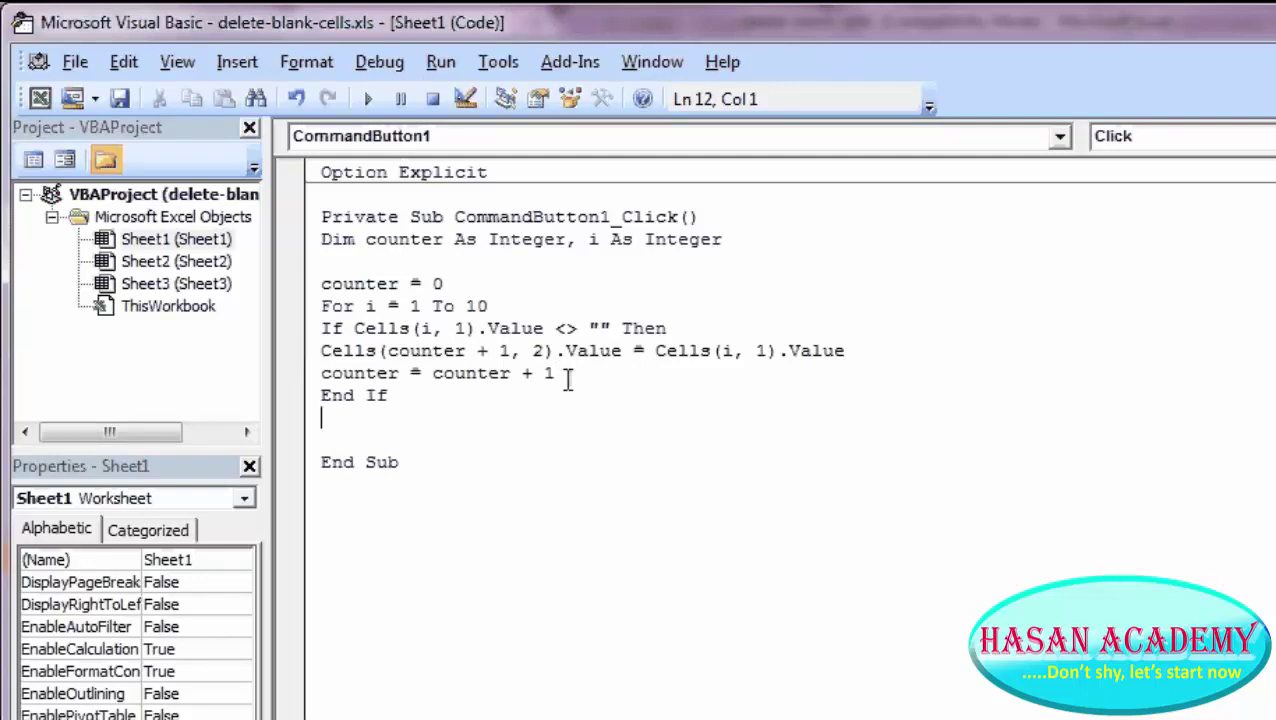
text(Next )
text(i)
key(Return)
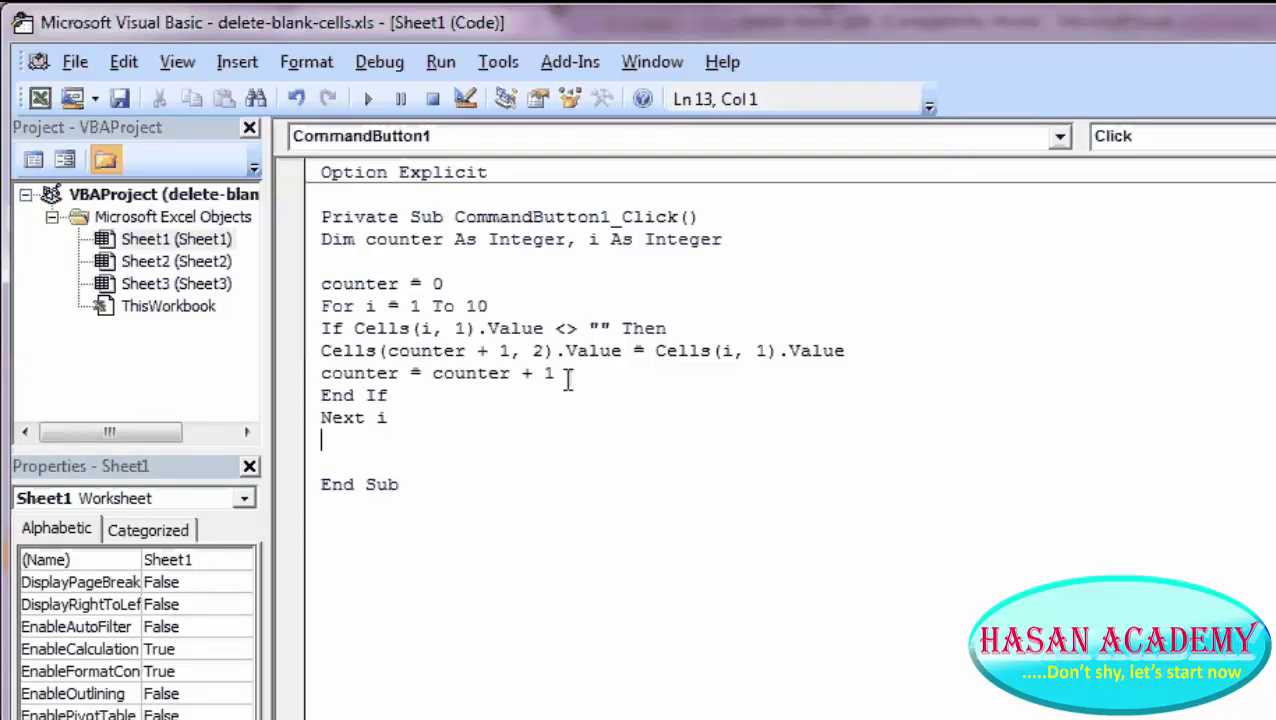
click(507, 291)
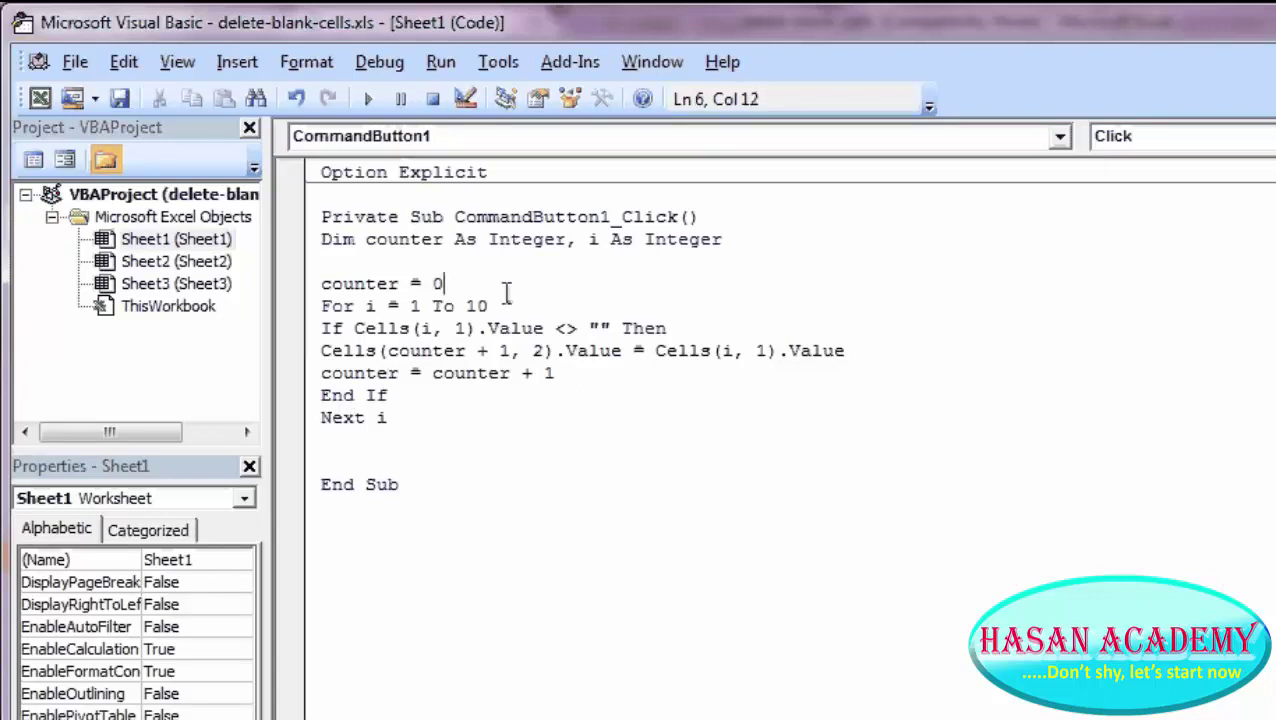
click(500, 309)
key(Return)
click(680, 466)
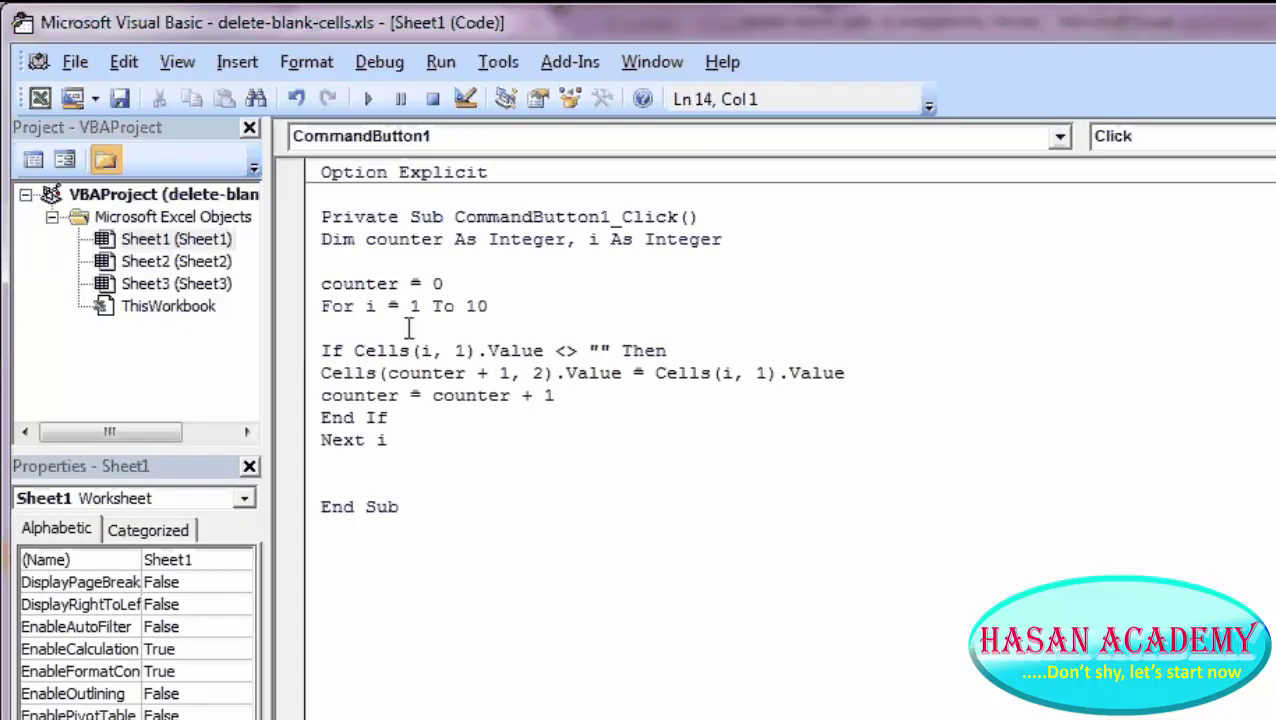
Step: In Excel, compare column A's gappy A1:A10 values with the column B rows to be filled
click(48, 96)
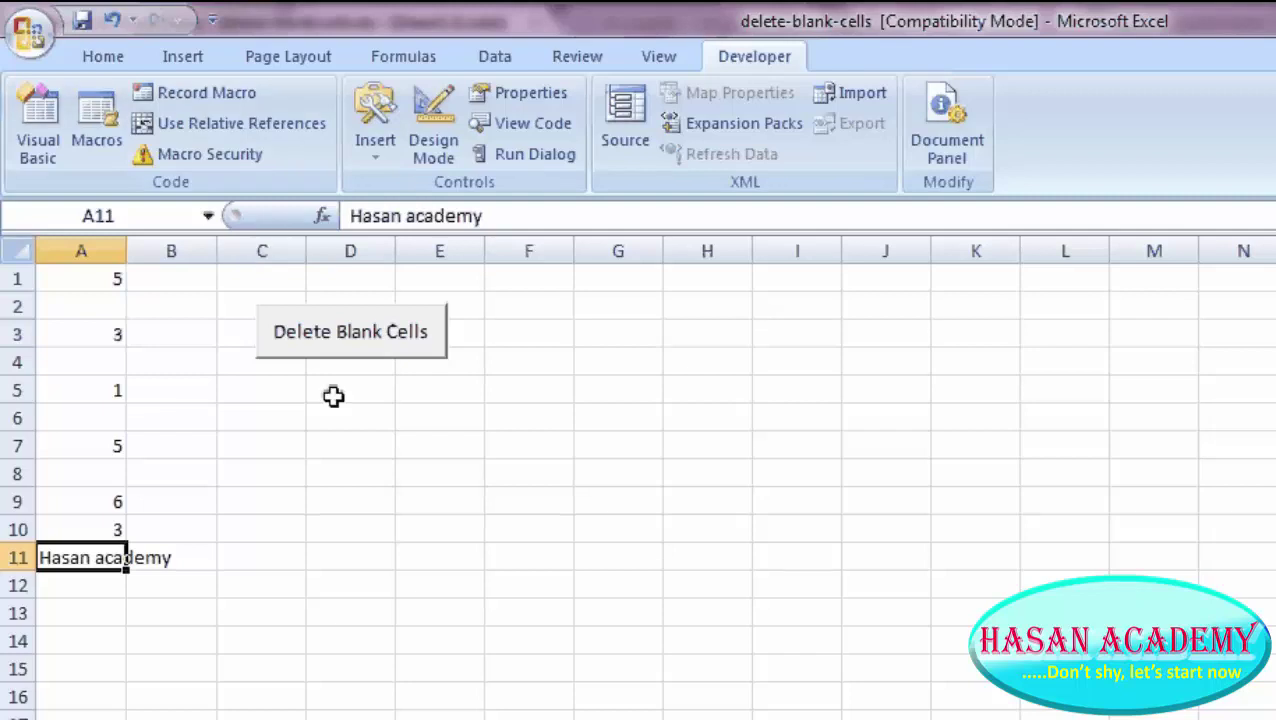
click(76, 280)
drag(76, 280, 79, 530)
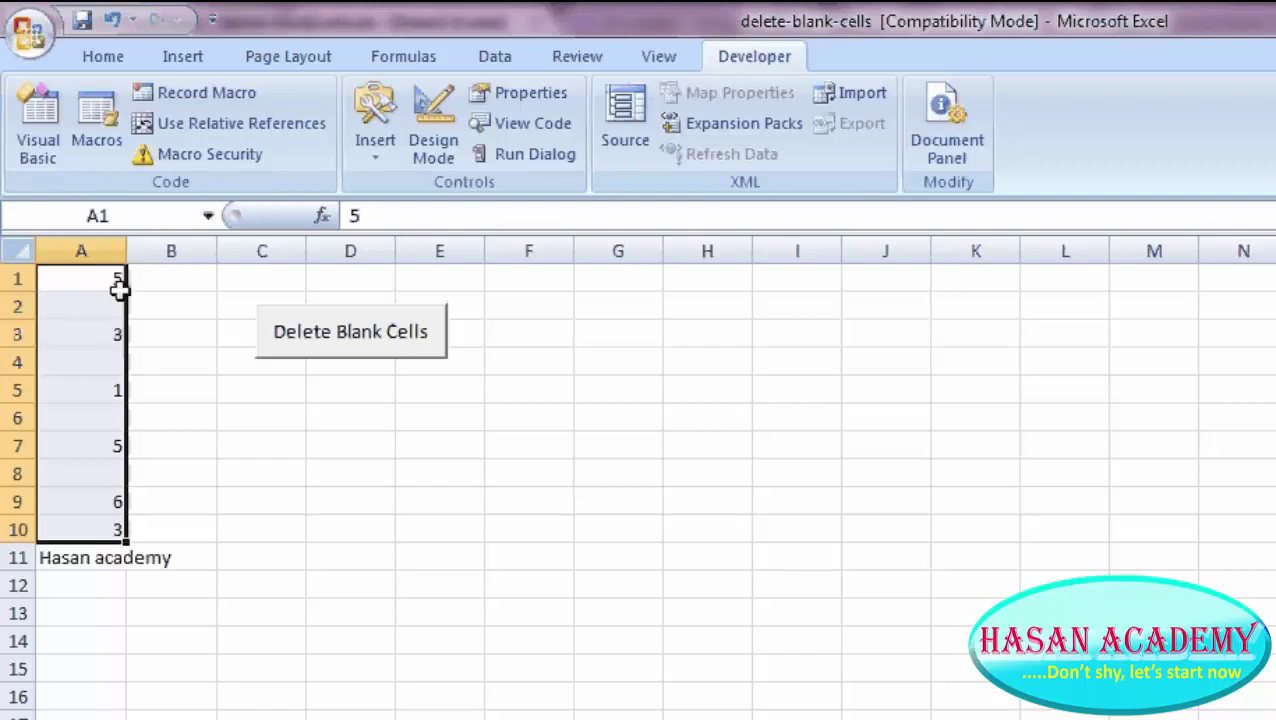
drag(150, 280, 150, 447)
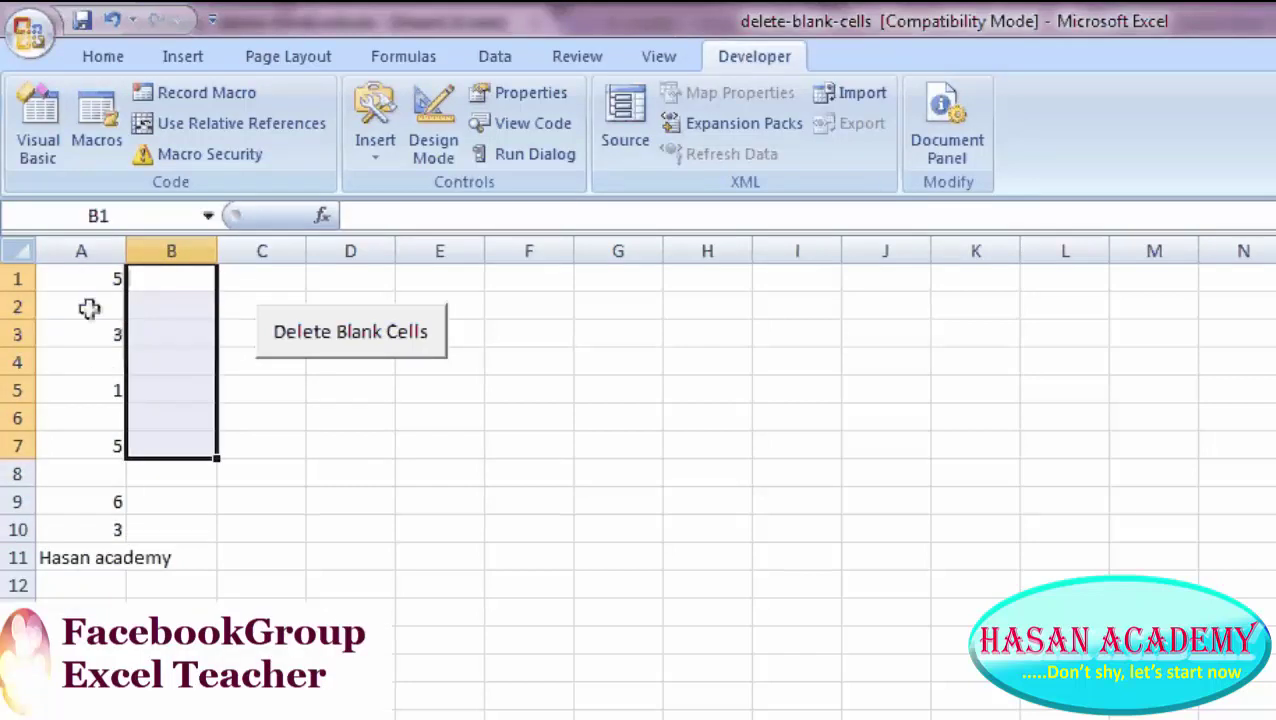
drag(89, 308, 85, 500)
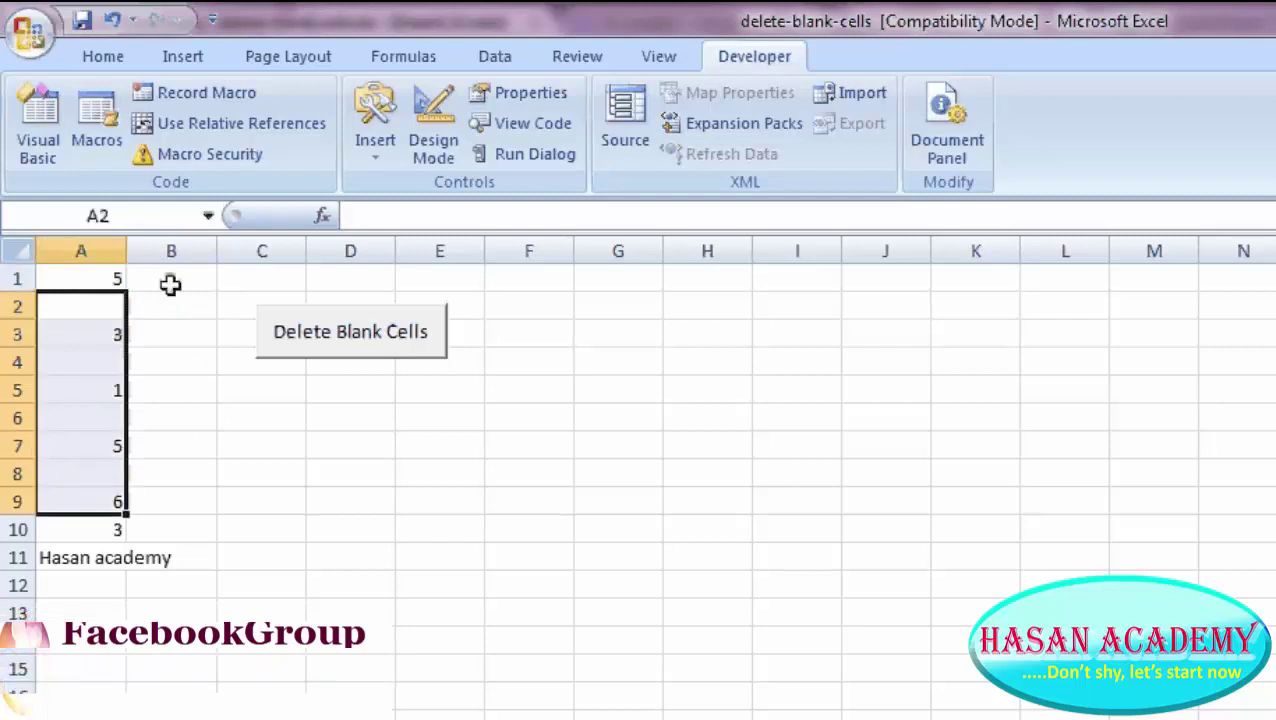
drag(171, 285, 162, 468)
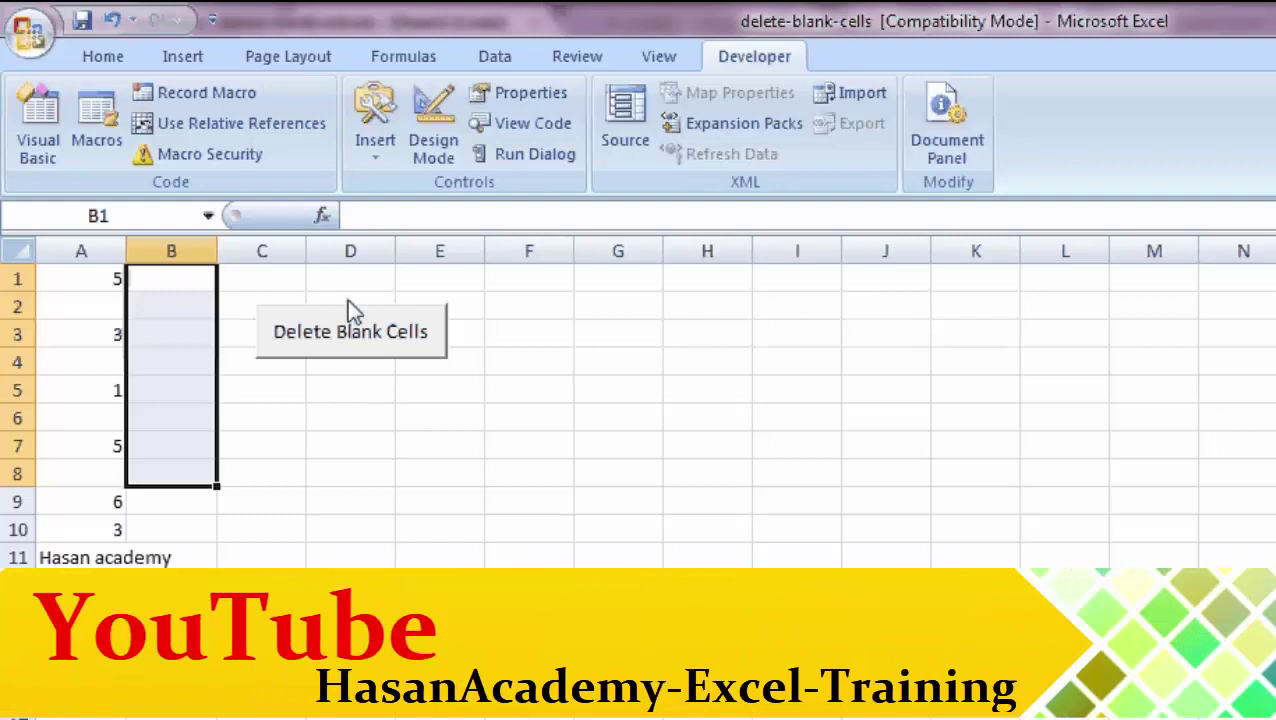
Step: Run Delete Blank Cells and compare column B's new 5, 3, 1, 5, 6, 3 with column A
click(325, 345)
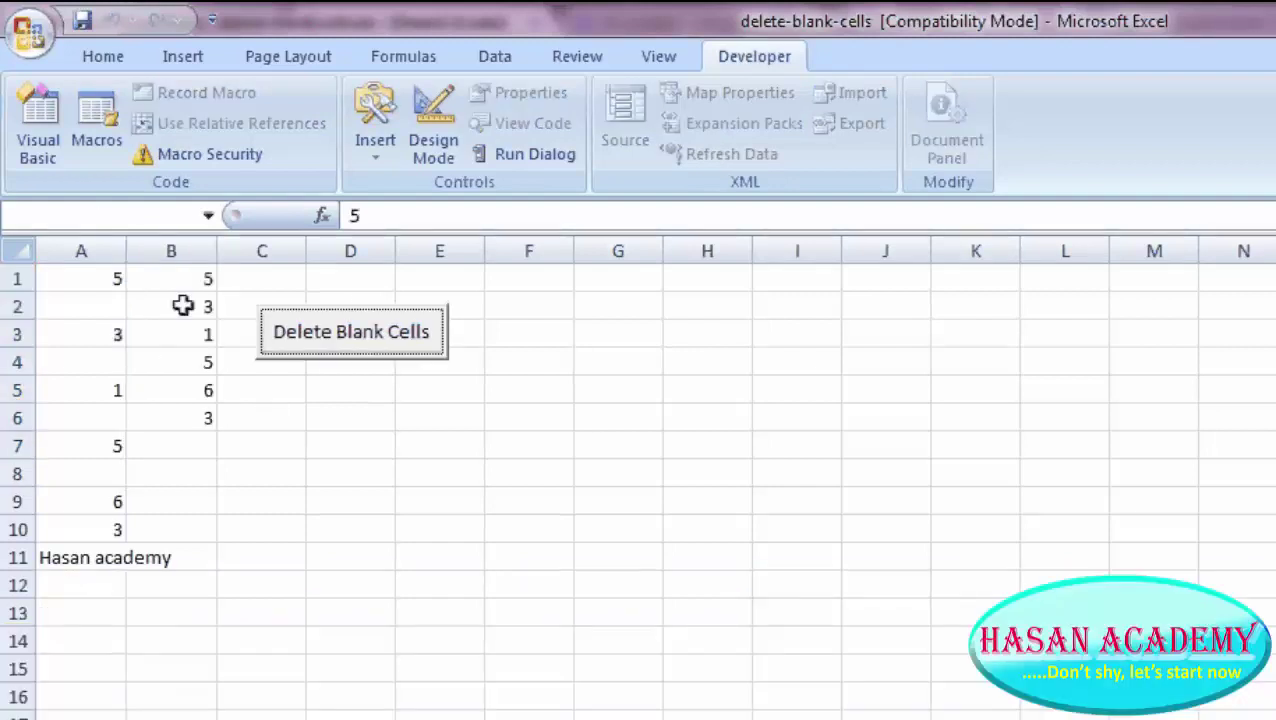
drag(174, 284, 178, 465)
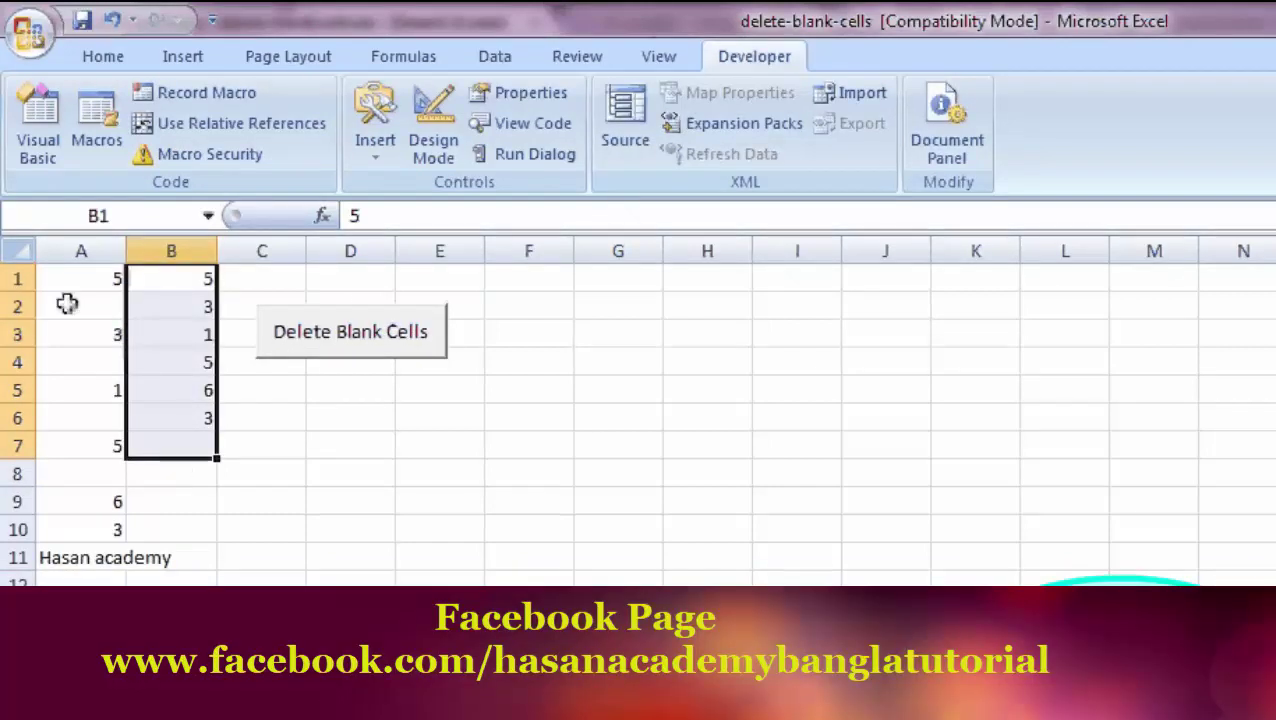
drag(60, 280, 48, 524)
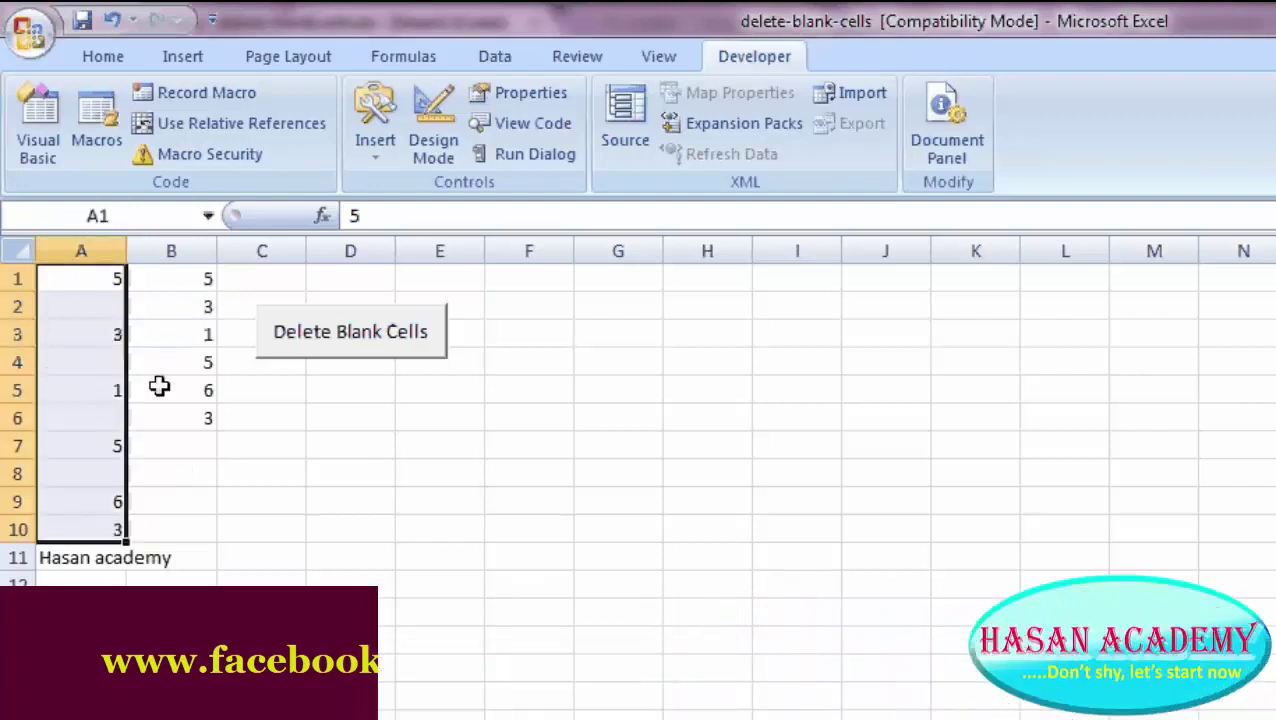
drag(198, 279, 182, 421)
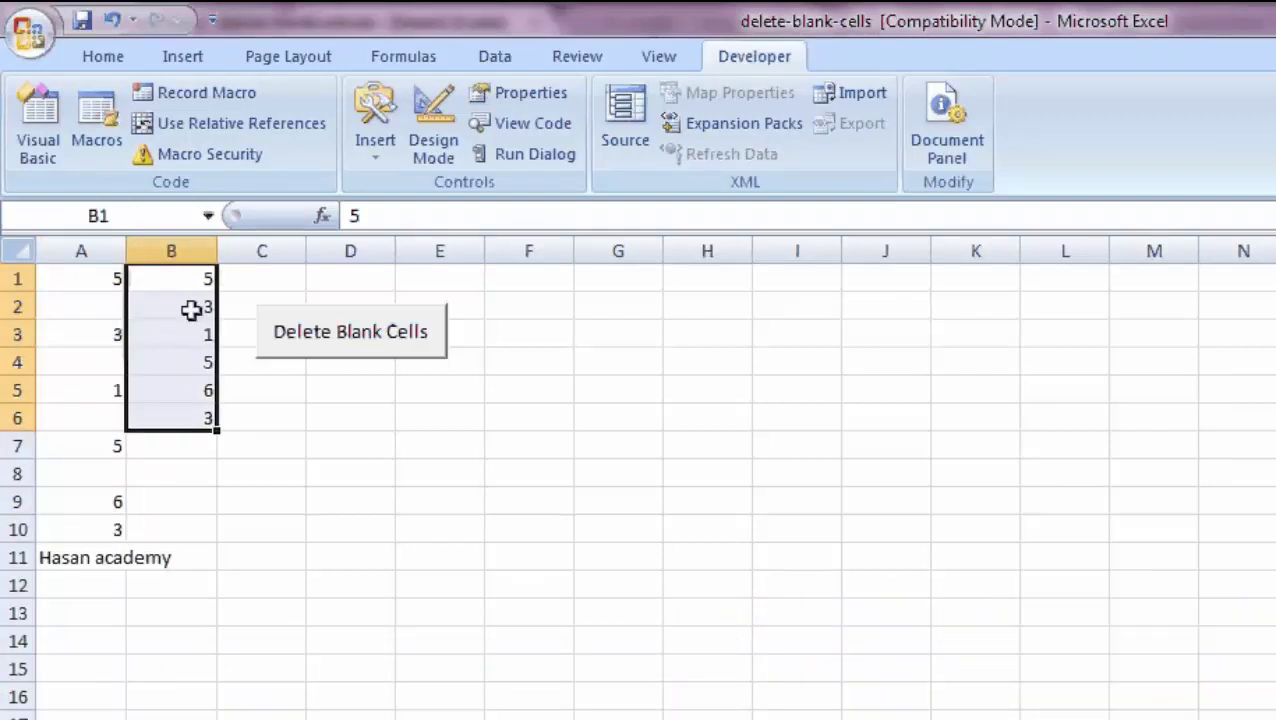
drag(88, 276, 92, 410)
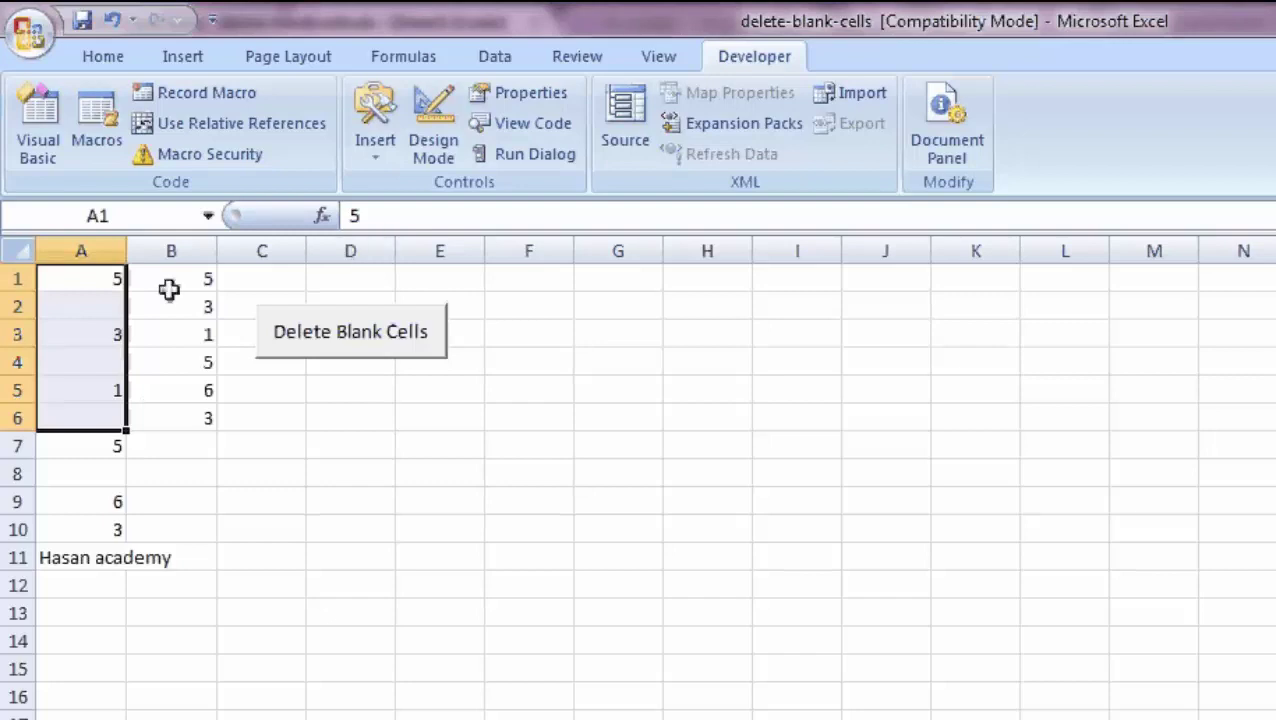
drag(169, 289, 171, 419)
mouse_move(105, 285)
mouse_down()
mouse_move(92, 500)
mouse_move(85, 456)
mouse_up()
click(83, 500)
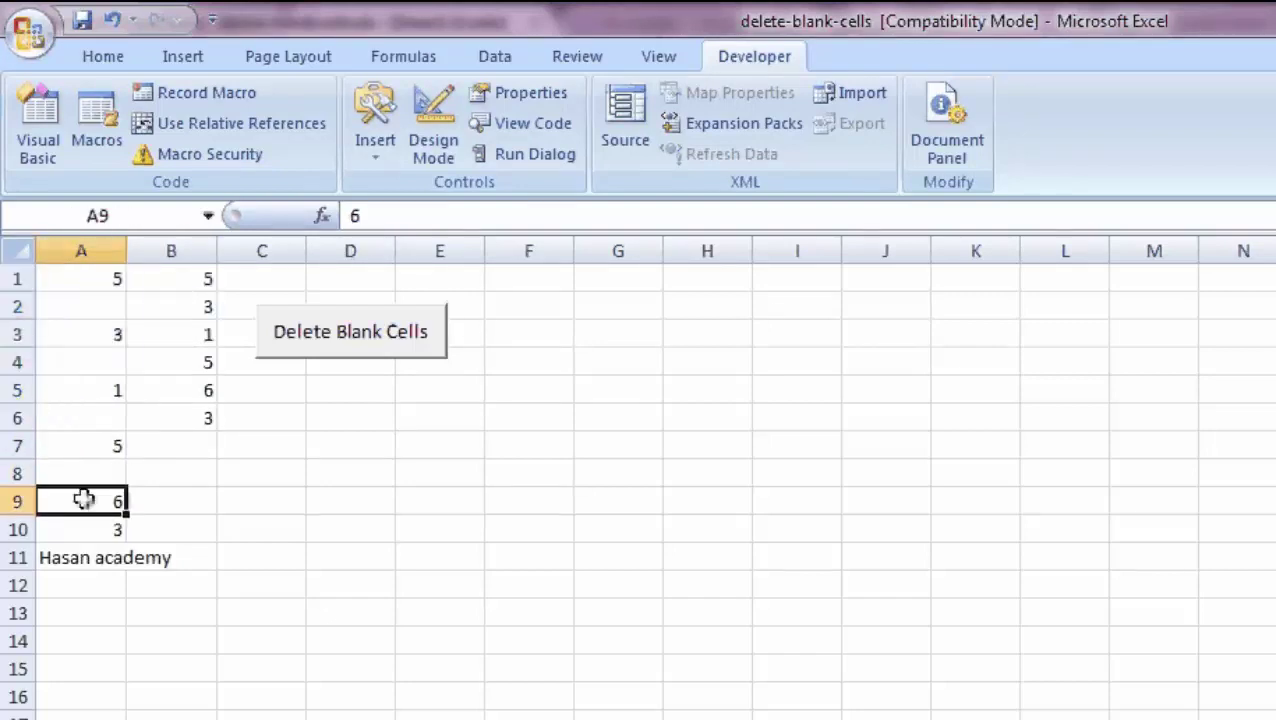
click(174, 280)
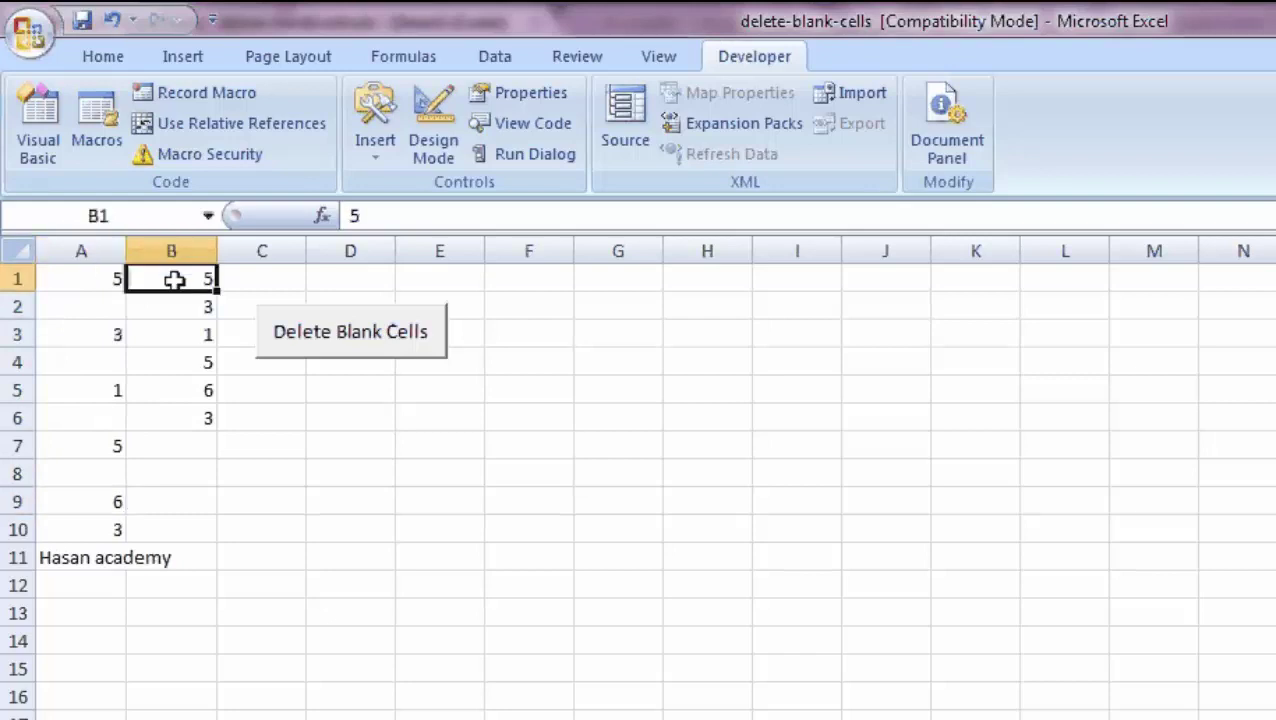
drag(174, 280, 178, 405)
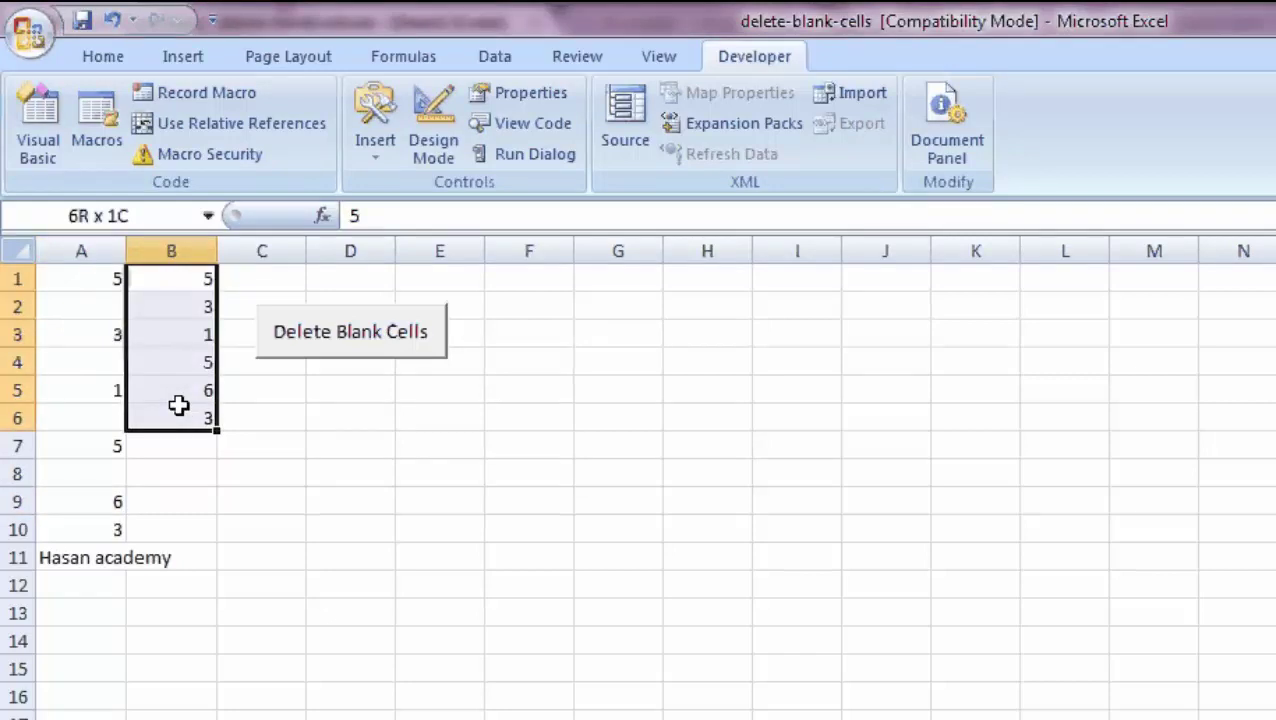
click(488, 645)
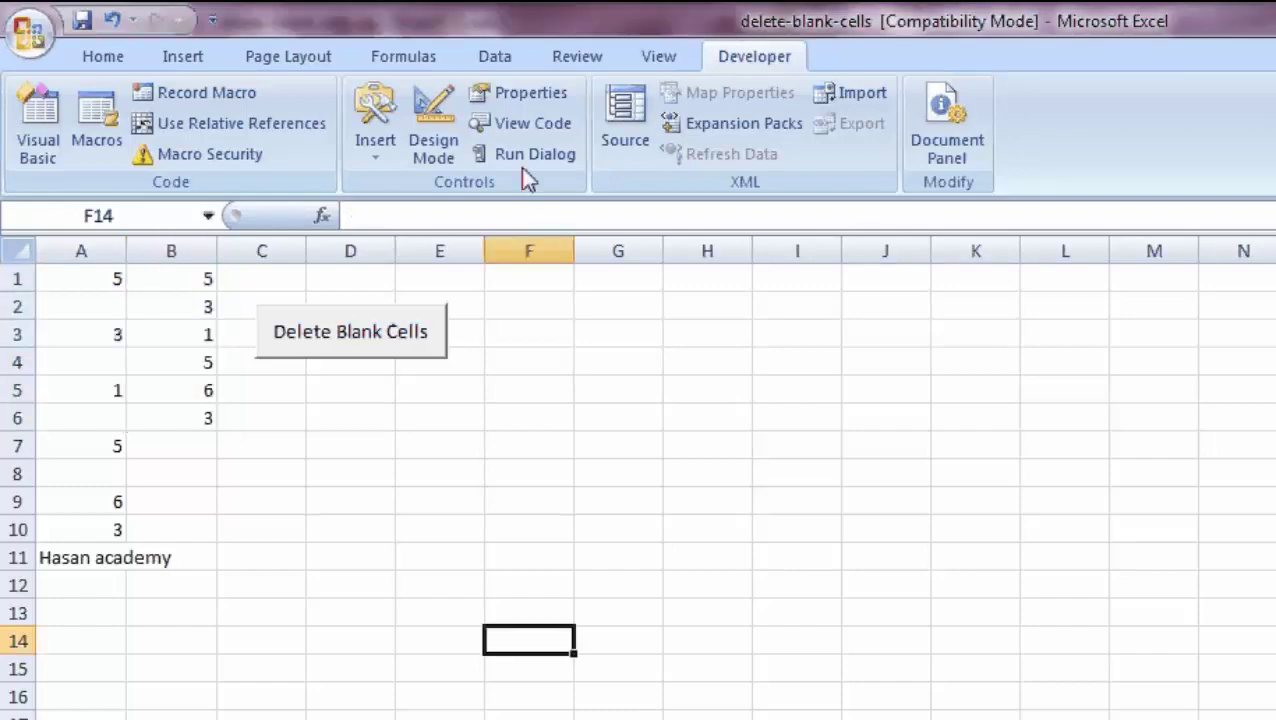
click(535, 124)
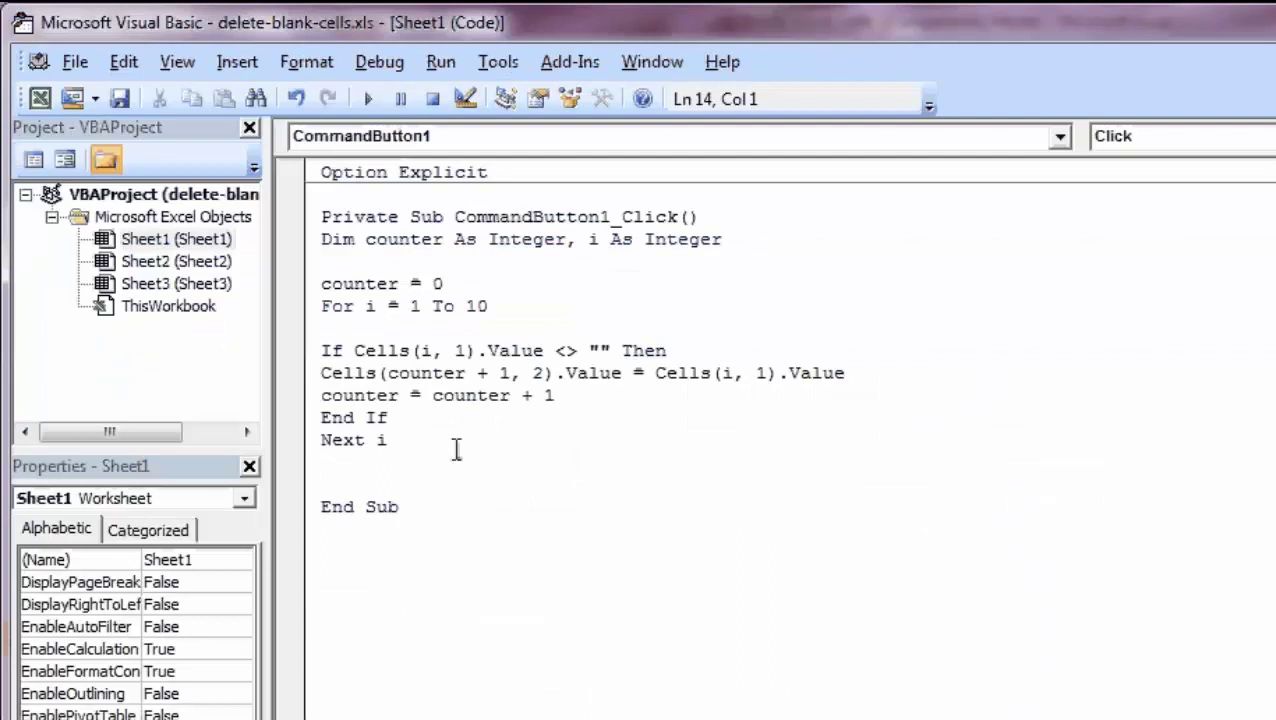
Step: After Next i, add 'Range("A1:A10").Value = ""' and a line setting A1:A10 to Range("B1:B10").Value
key(Return)
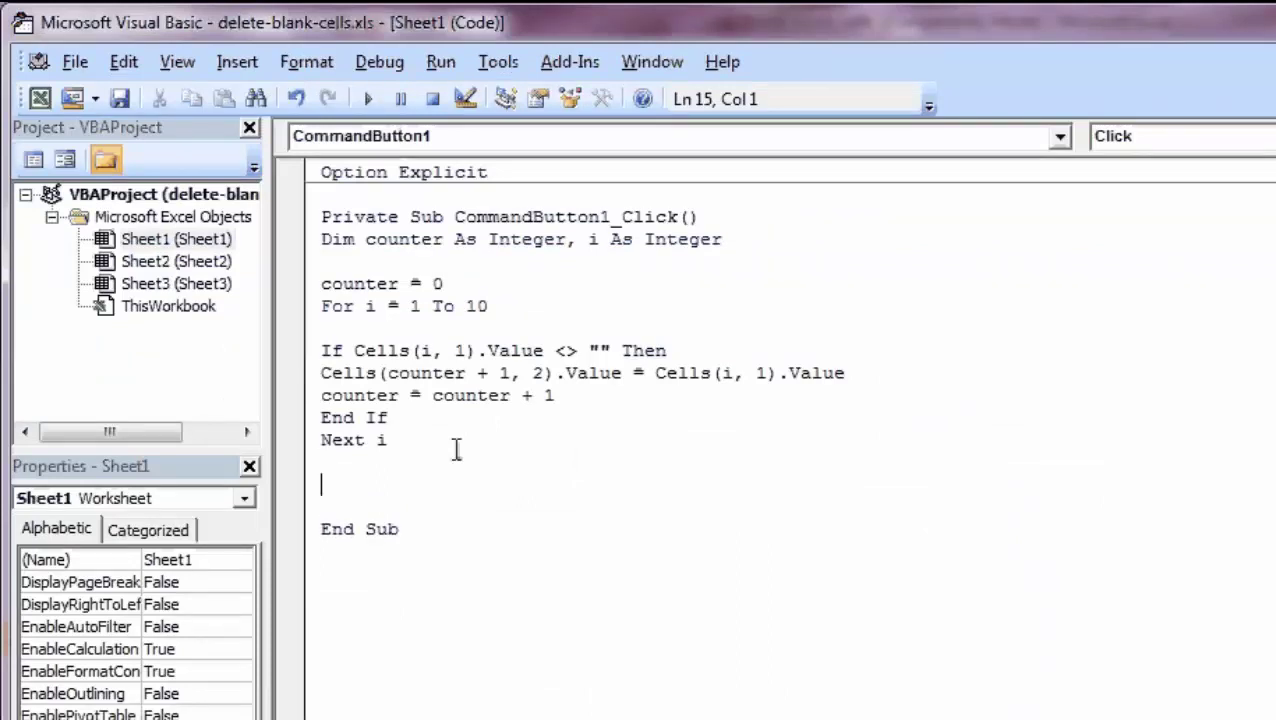
text(Range)
key(BackSpace)
key(BackSpace)
key(BackSpace)
text(ange)
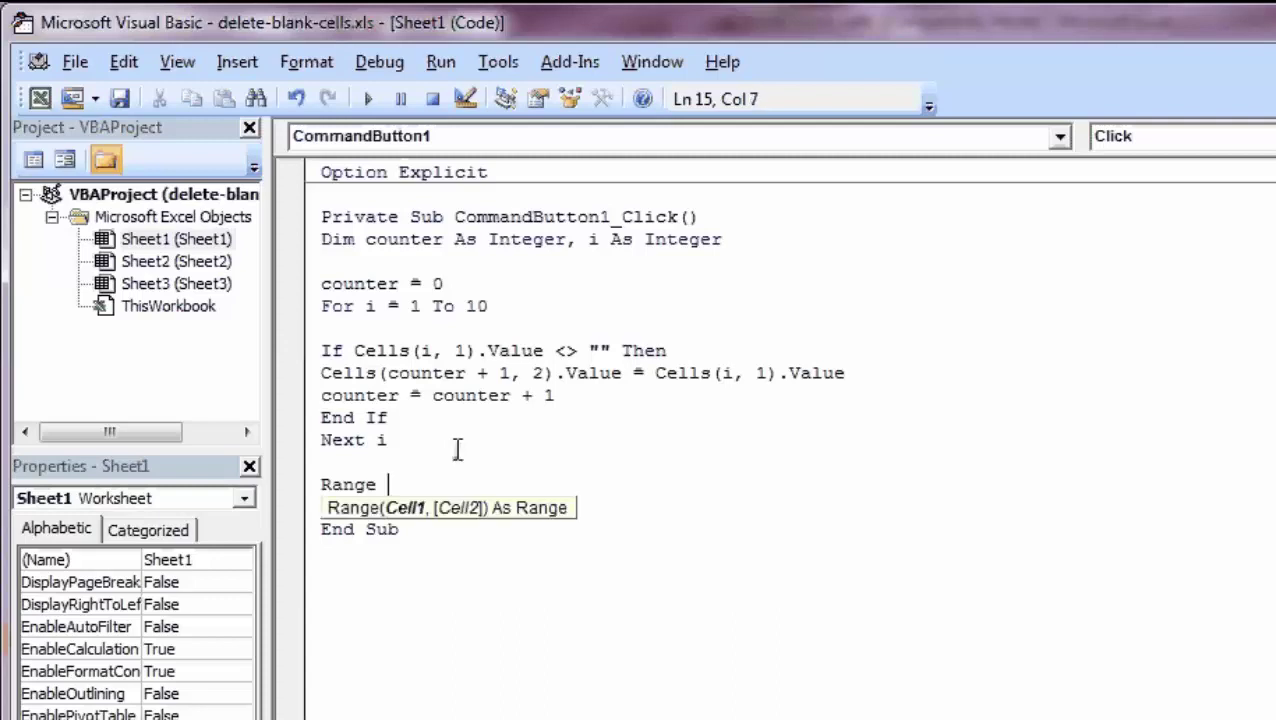
text( ()
text("A)
text(1:)
text(A10)
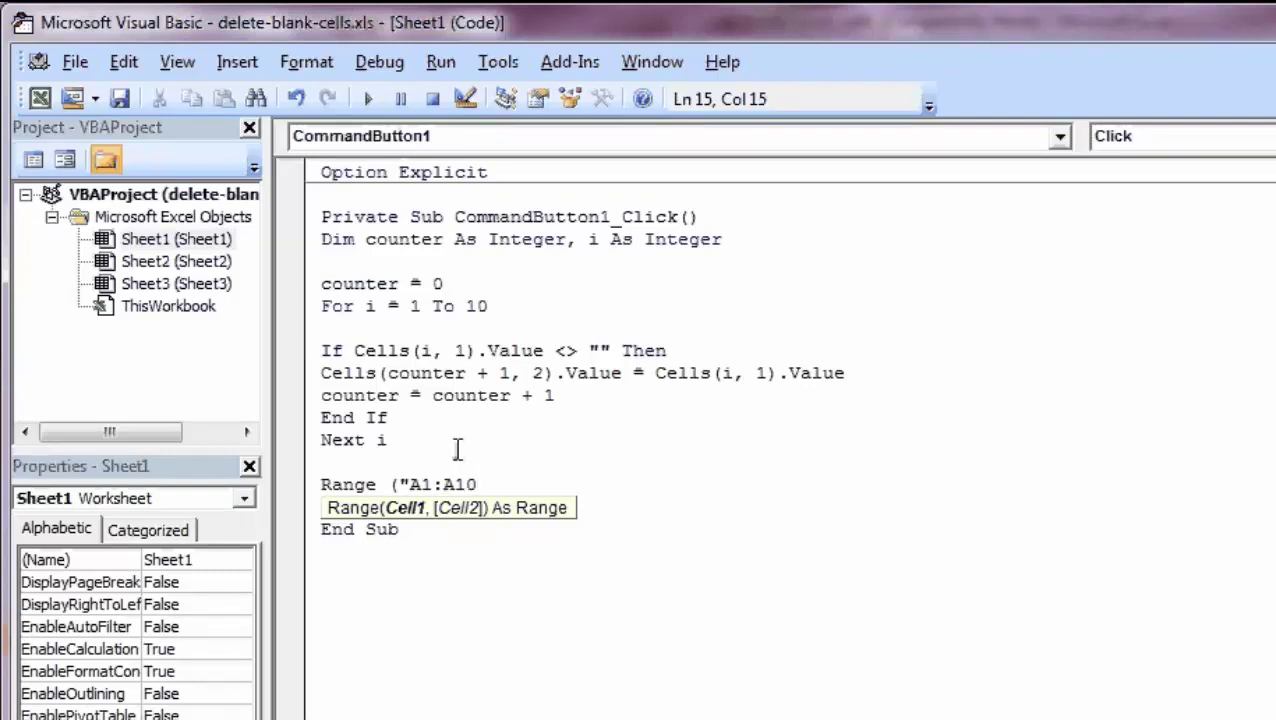
text("))
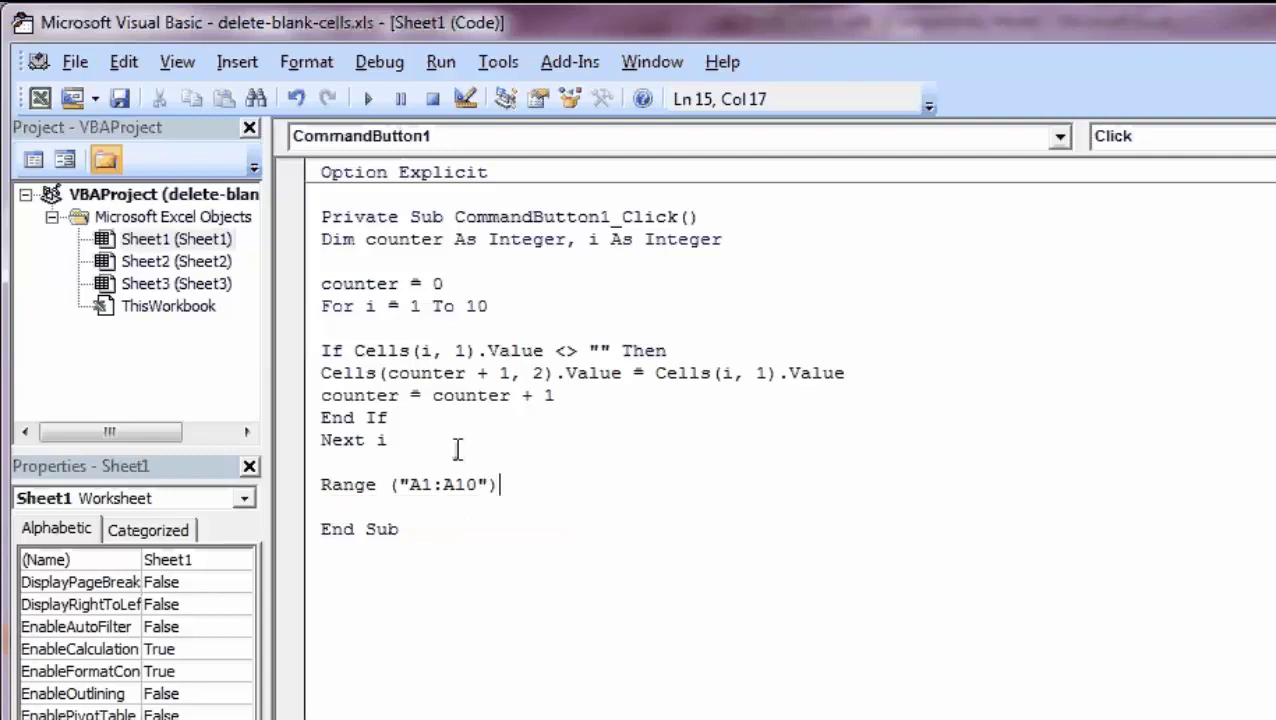
text(.valu)
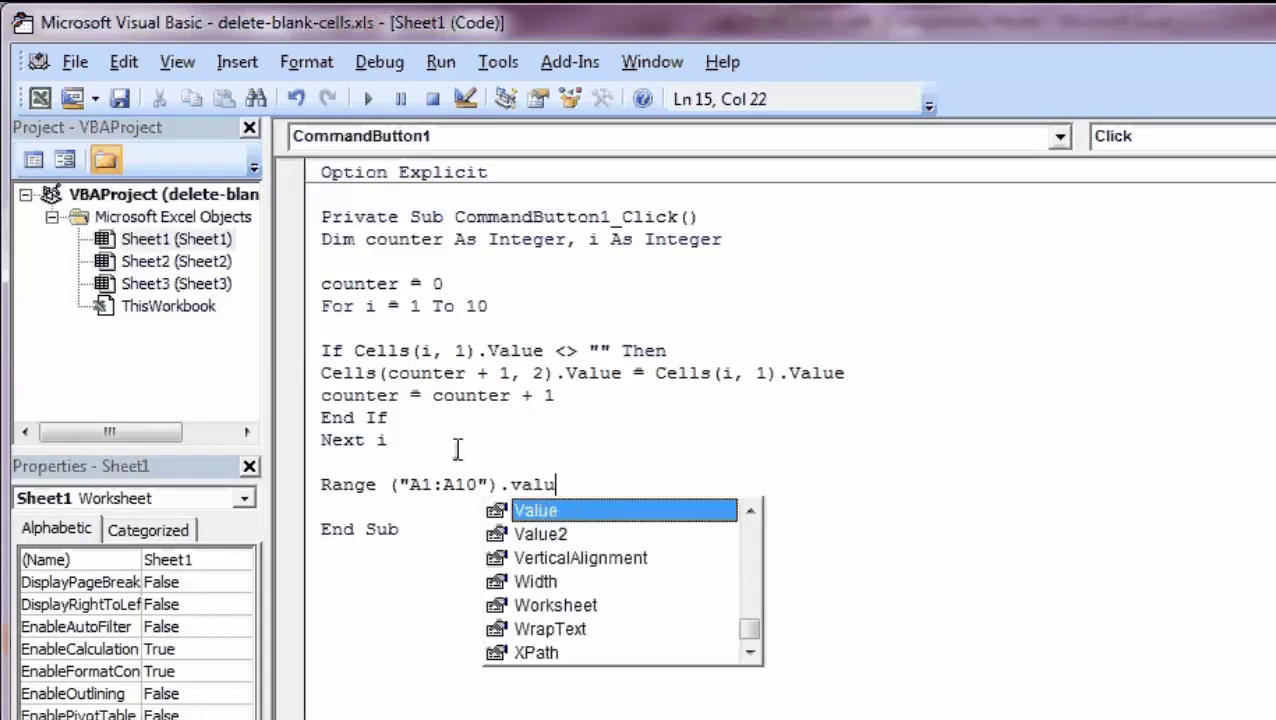
text(e)
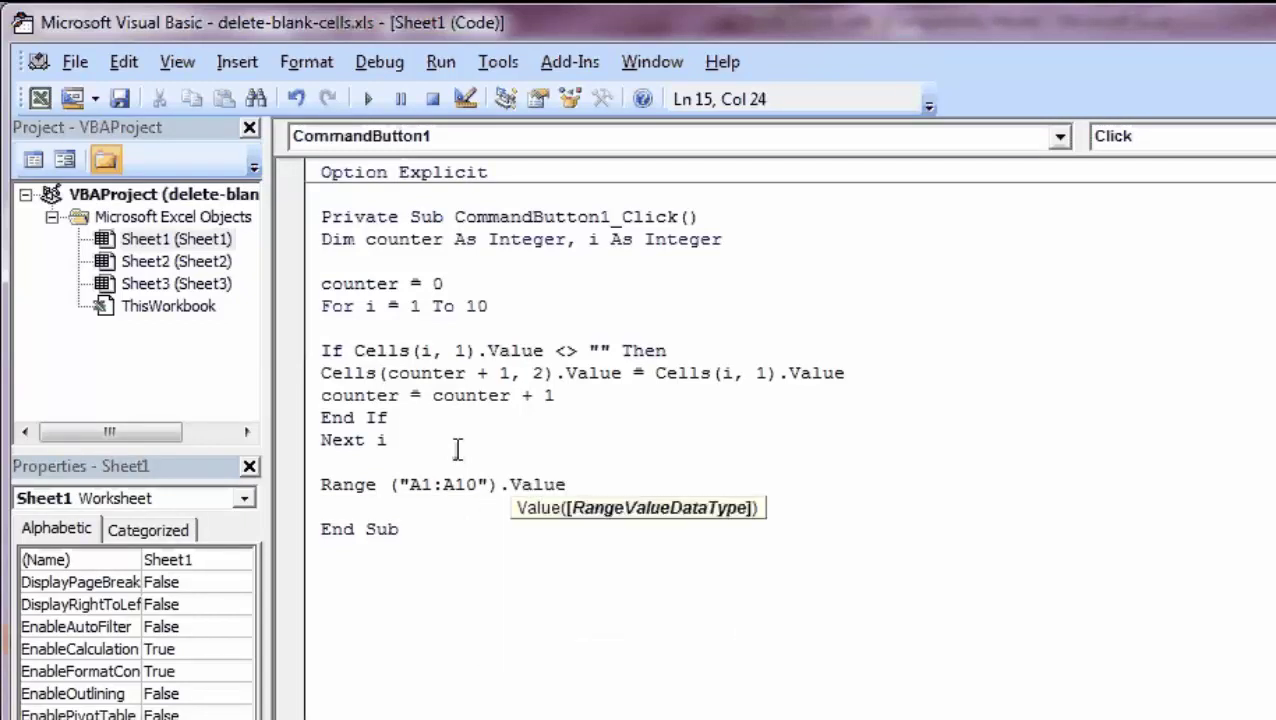
text( = )
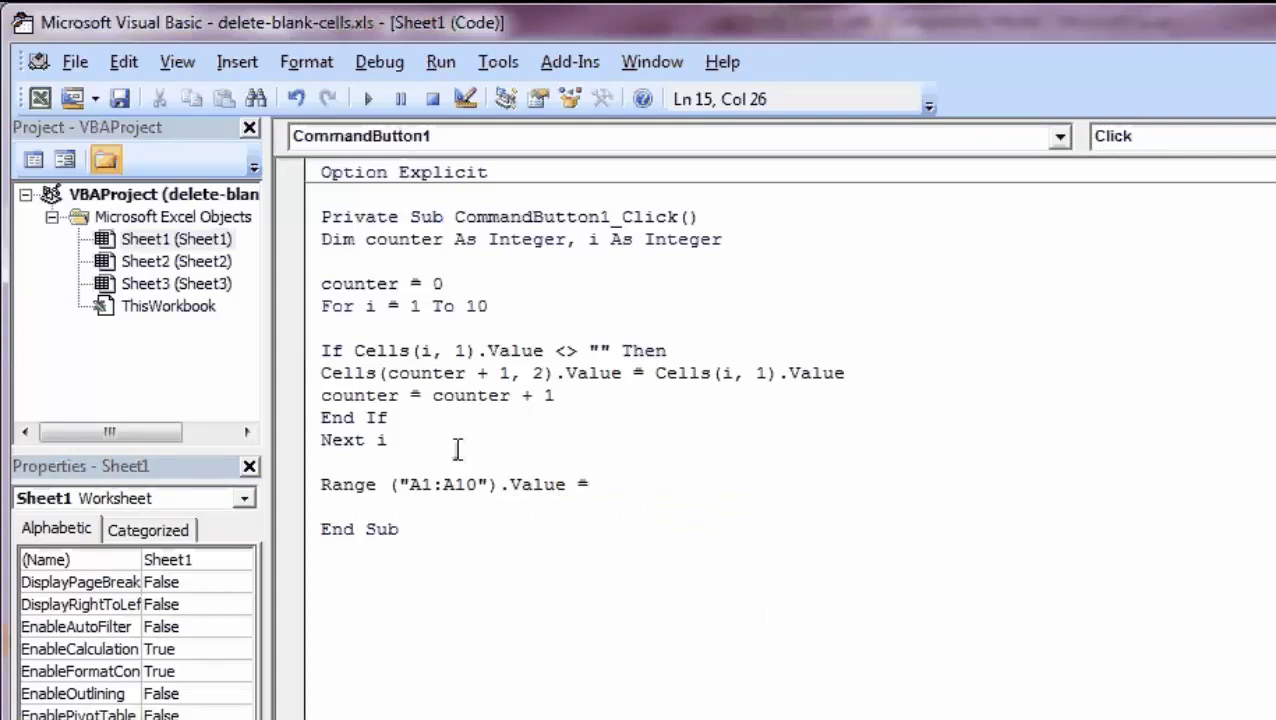
text("")
key(Return)
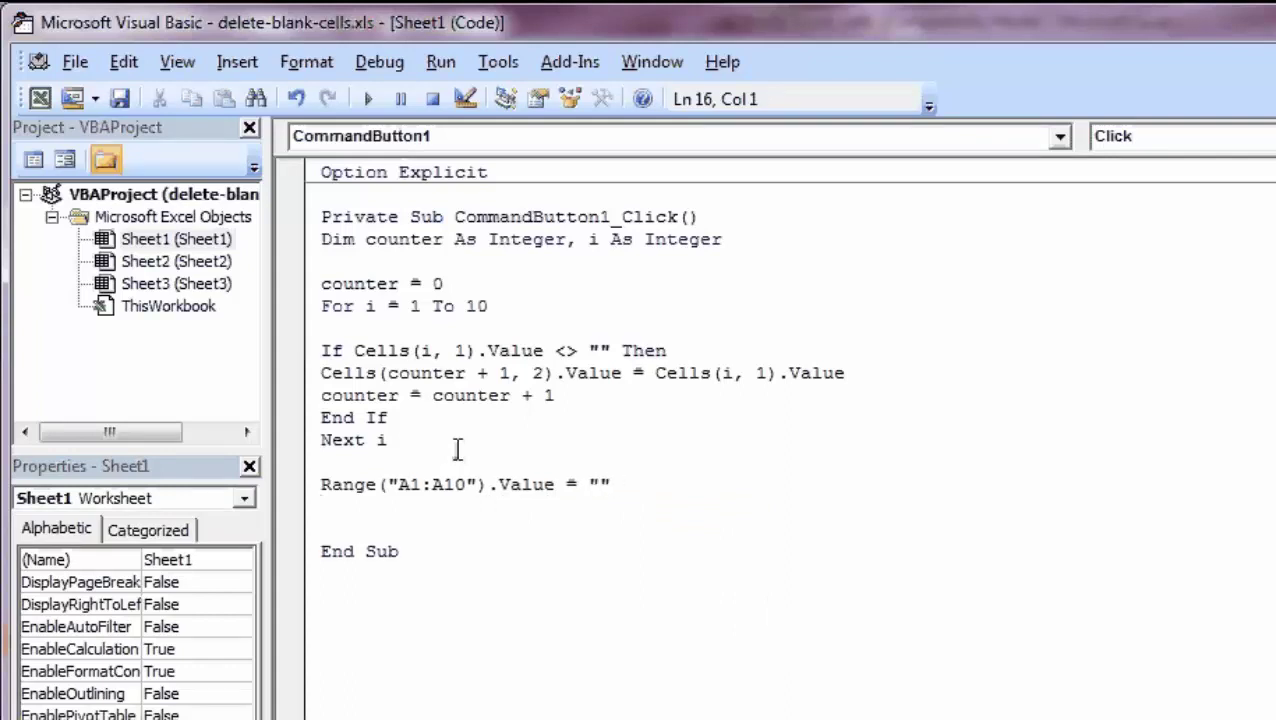
text(Rang)
text(e )
text(()
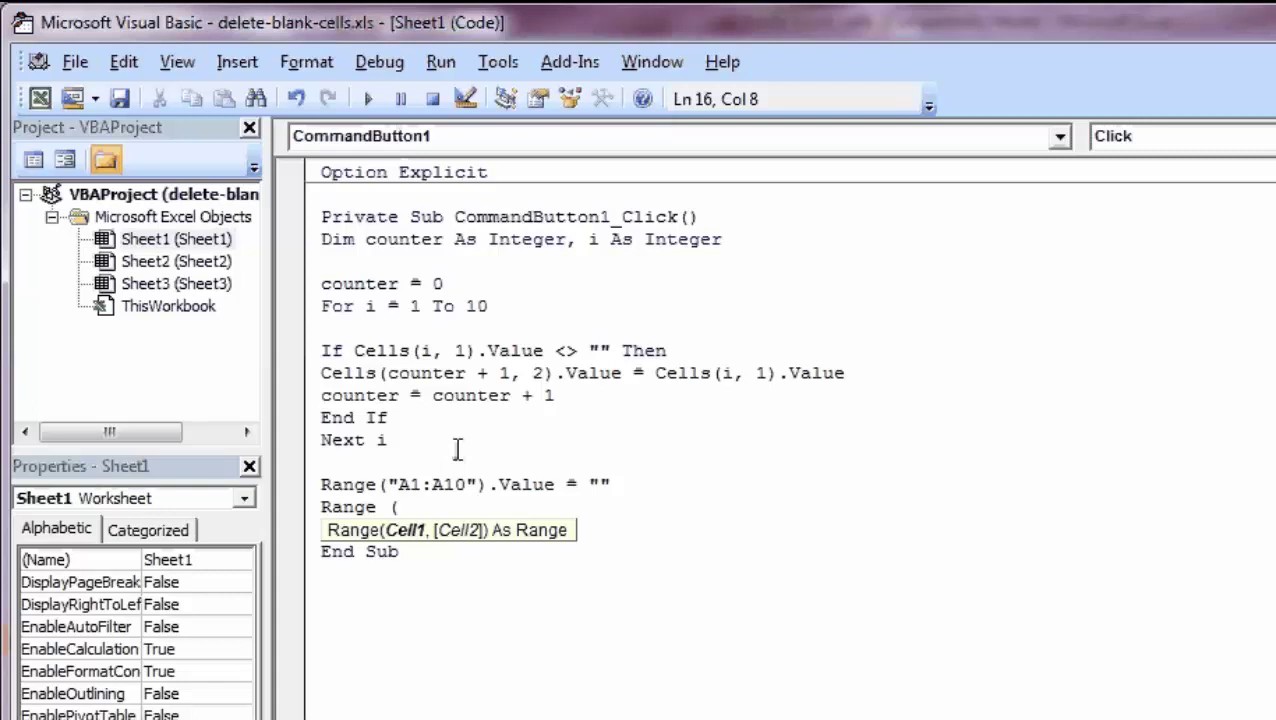
text("A)
text(1)
text(:A)
text(1)
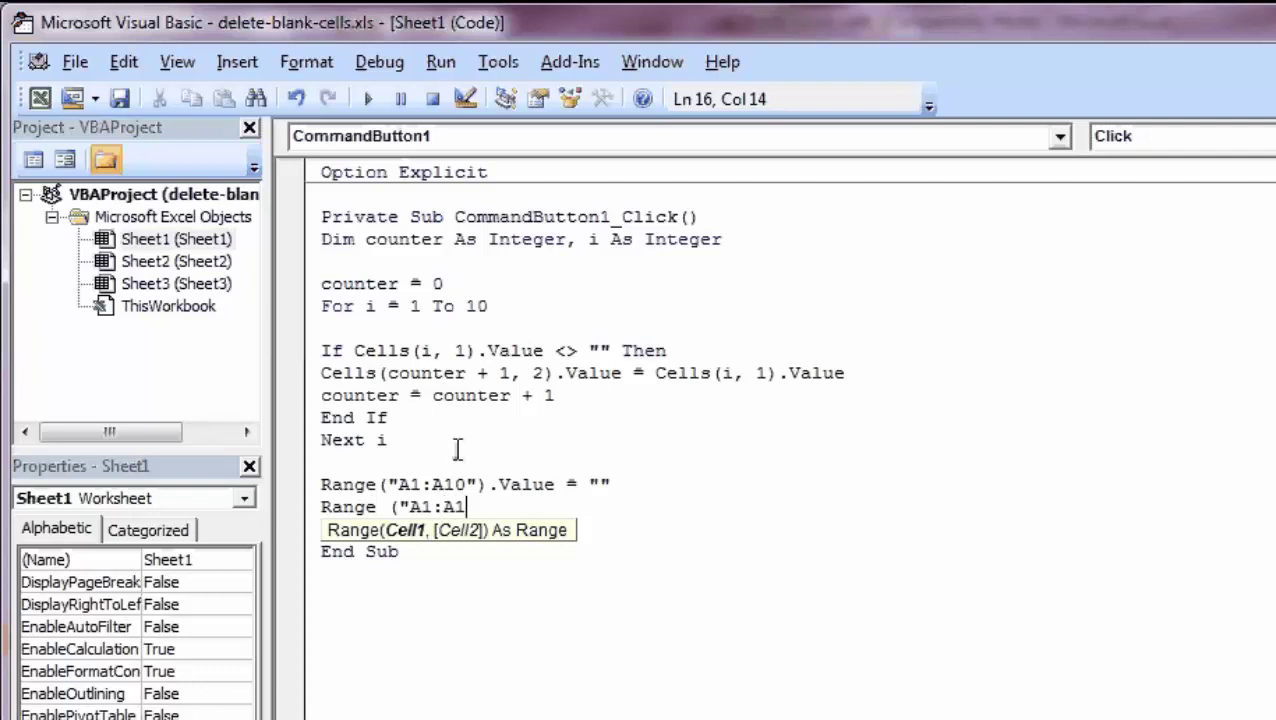
text(0")
text())
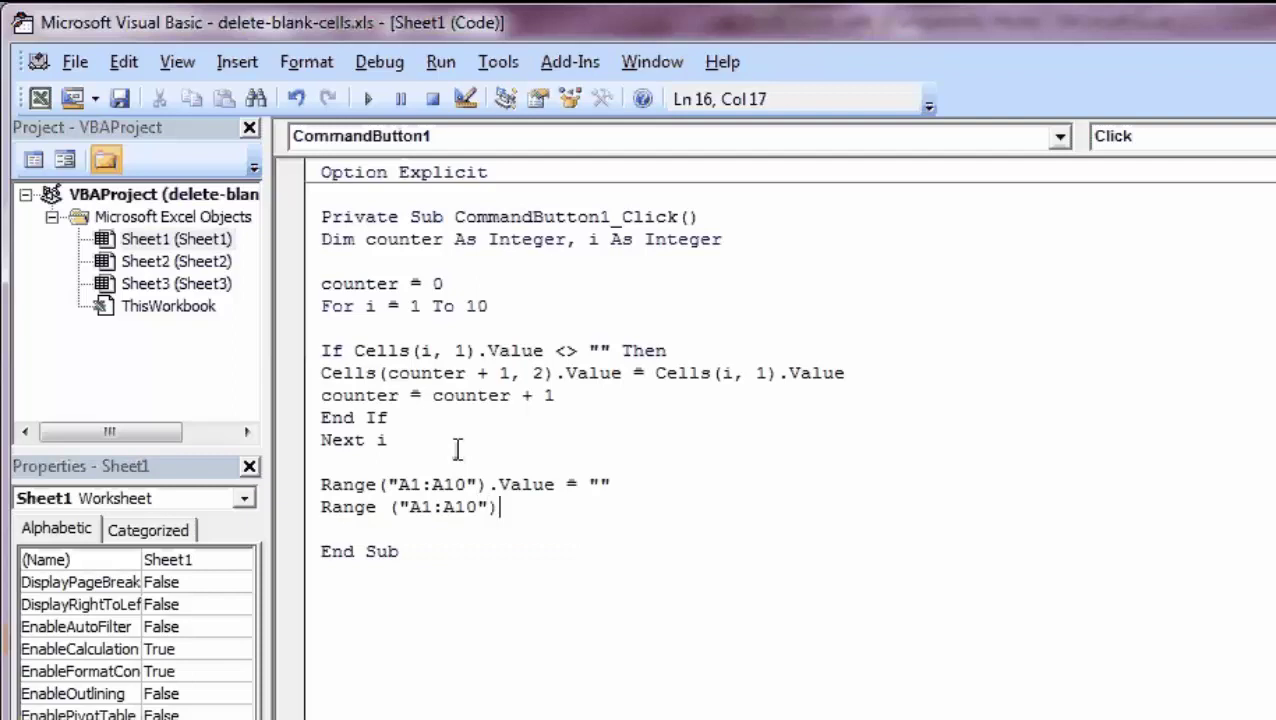
text(.)
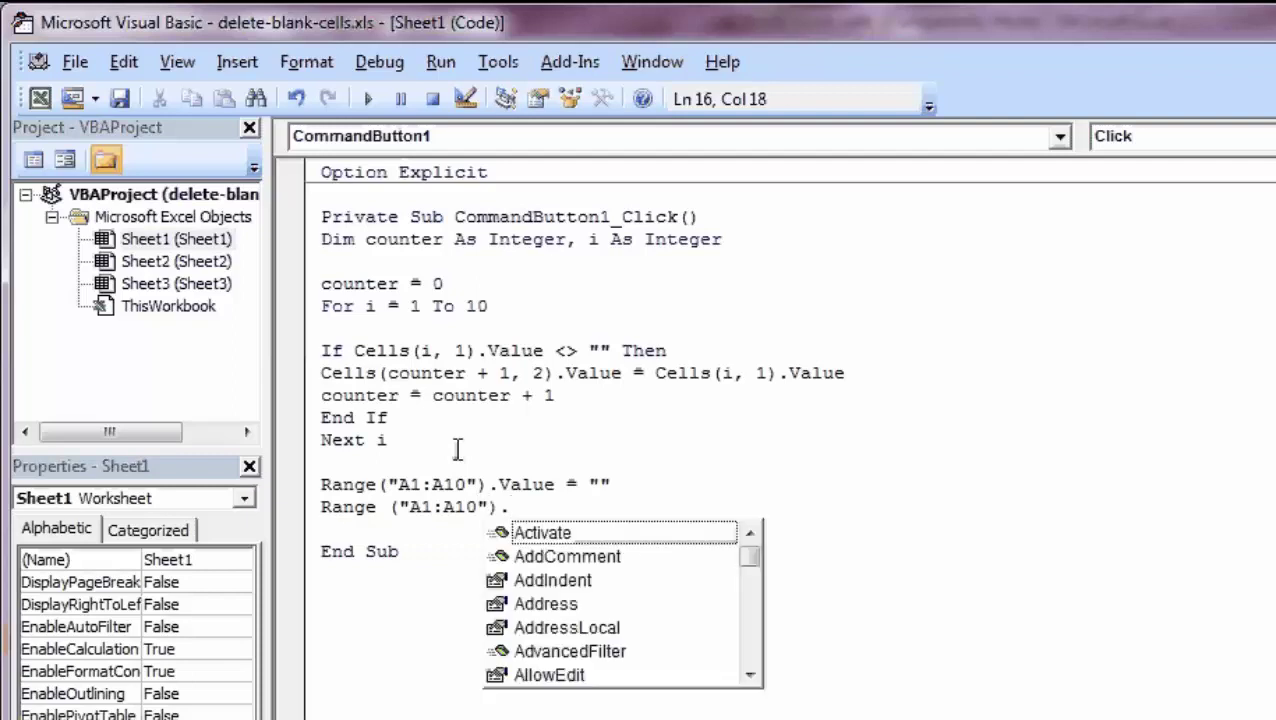
text(value =)
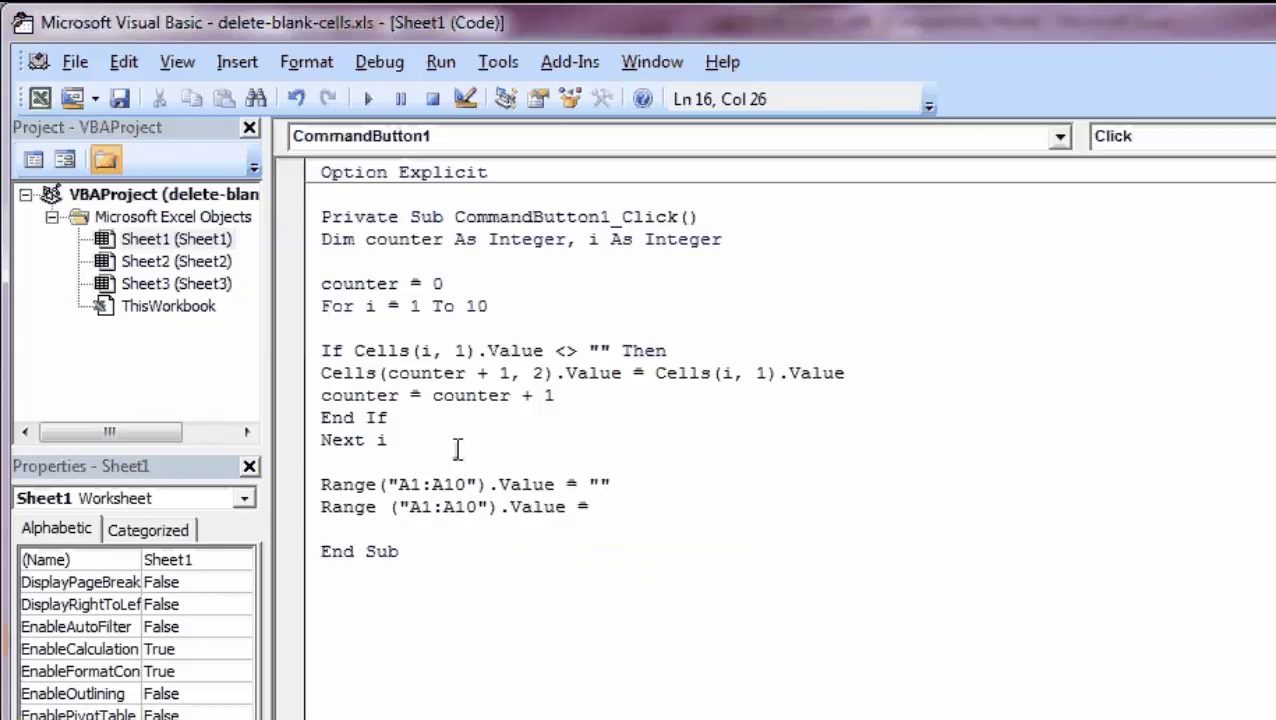
text( Range)
text( ()
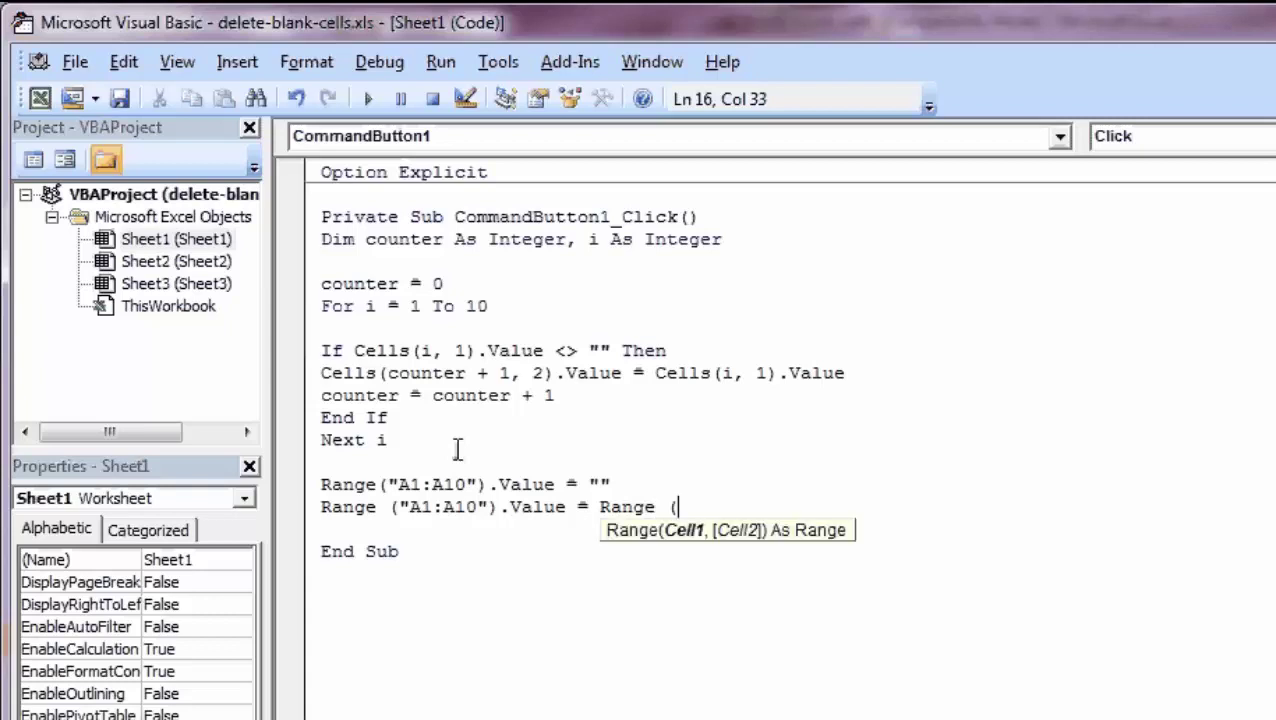
text(")
text(B)
text(1:B)
text(10)
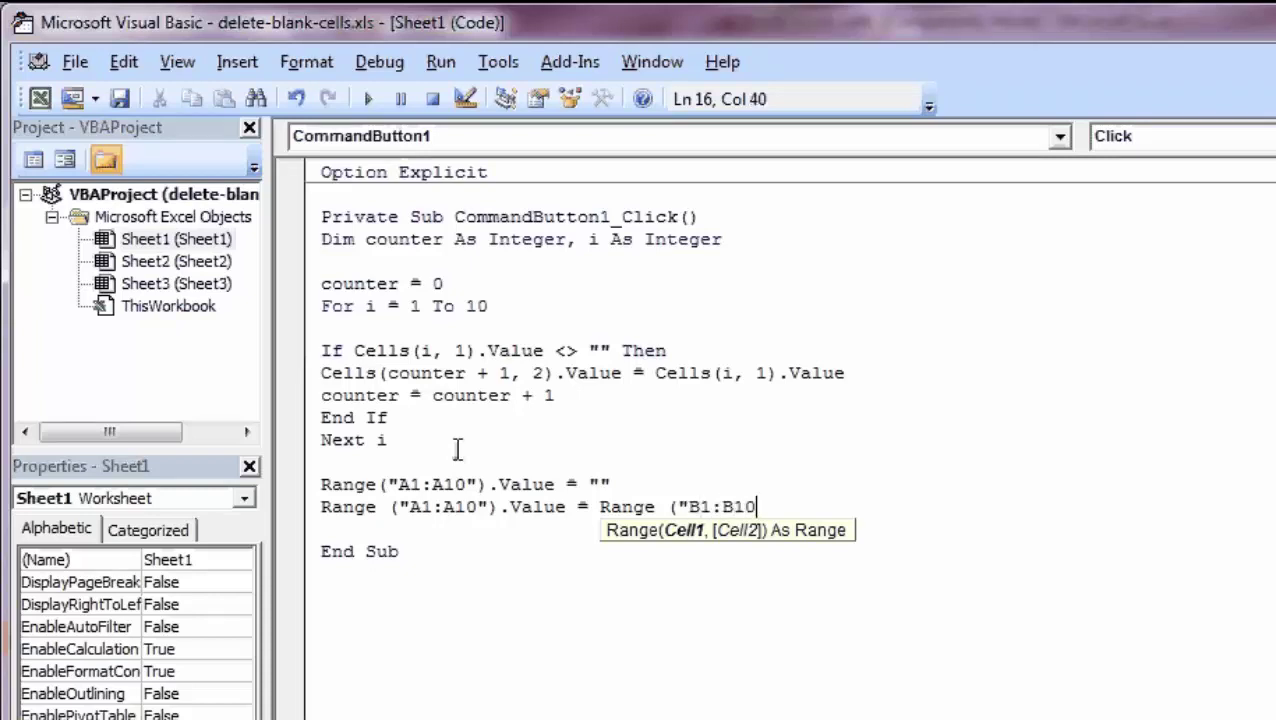
text("))
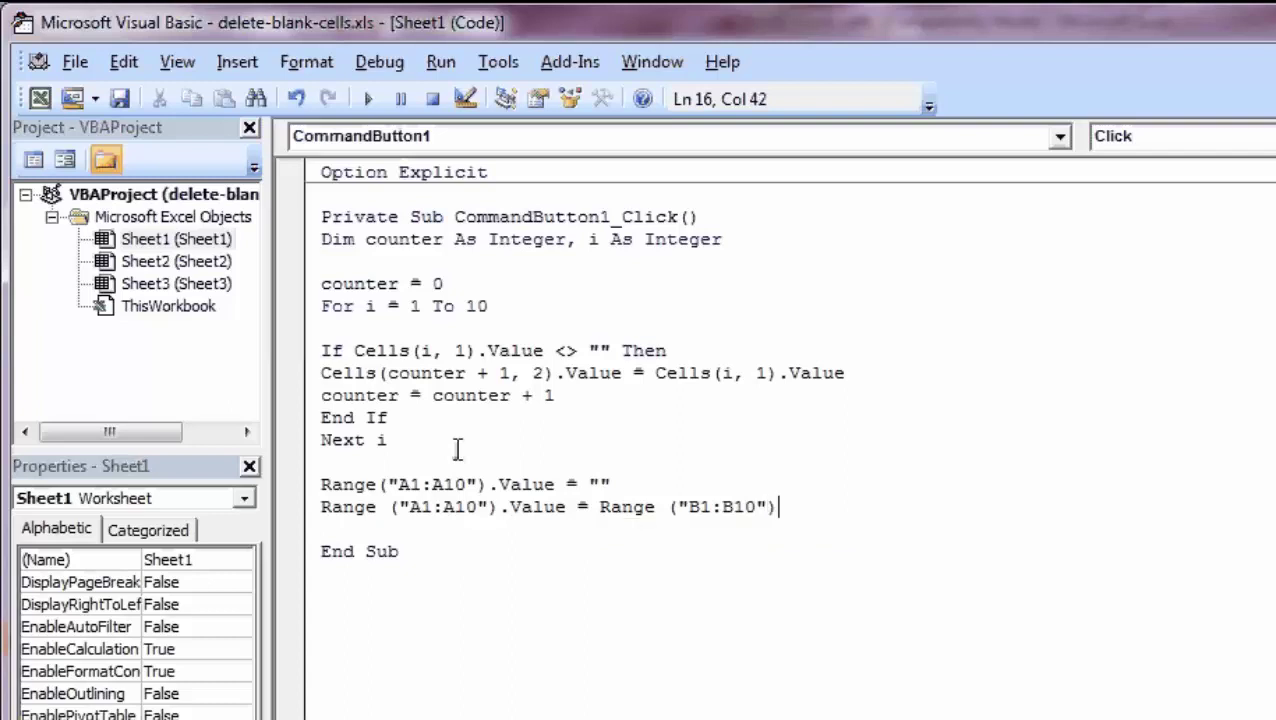
text(.)
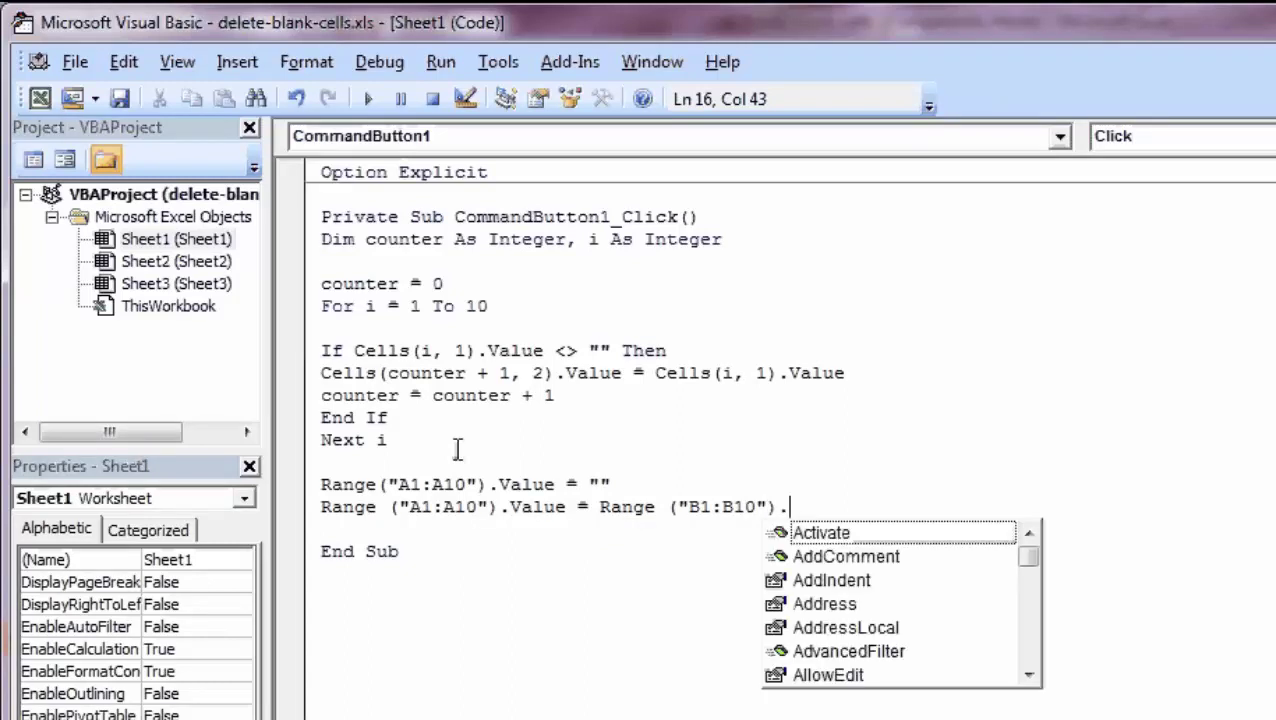
text(value)
Step: Add a line 'Range("B1:B10").vlue = ""' to clear column B
key(Return)
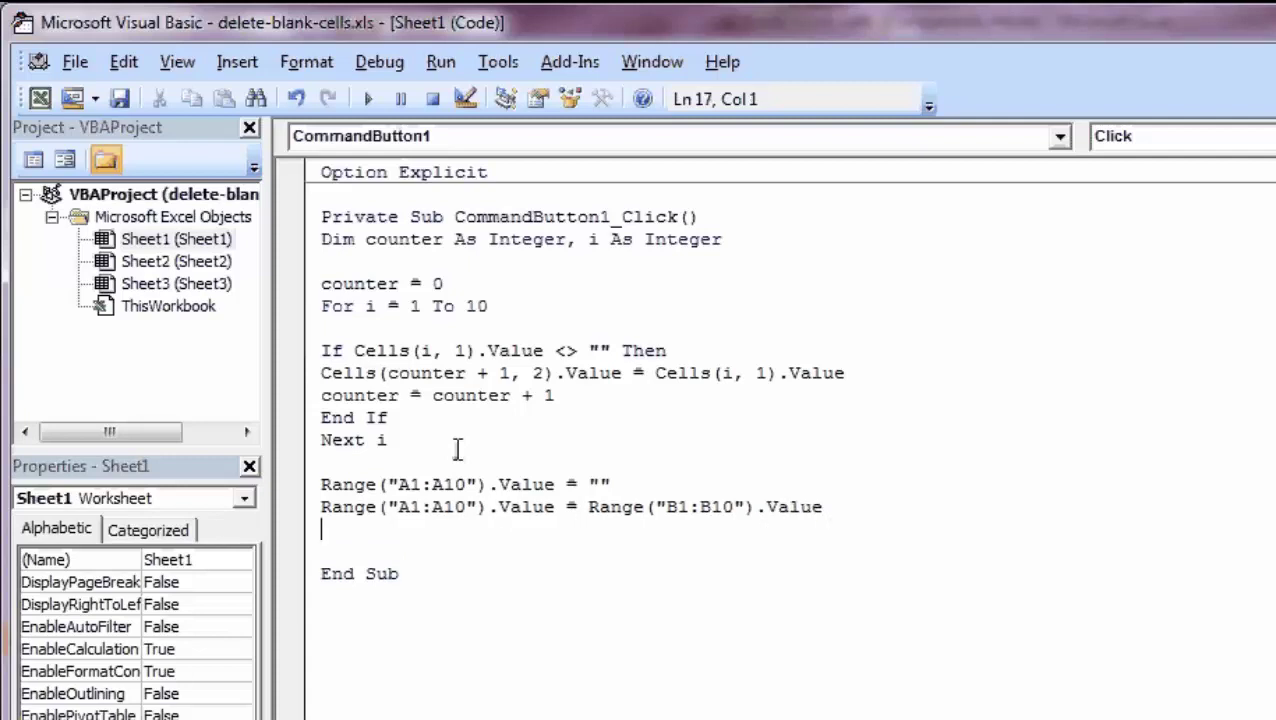
text(Range )
text(9)
key(BackSpace)
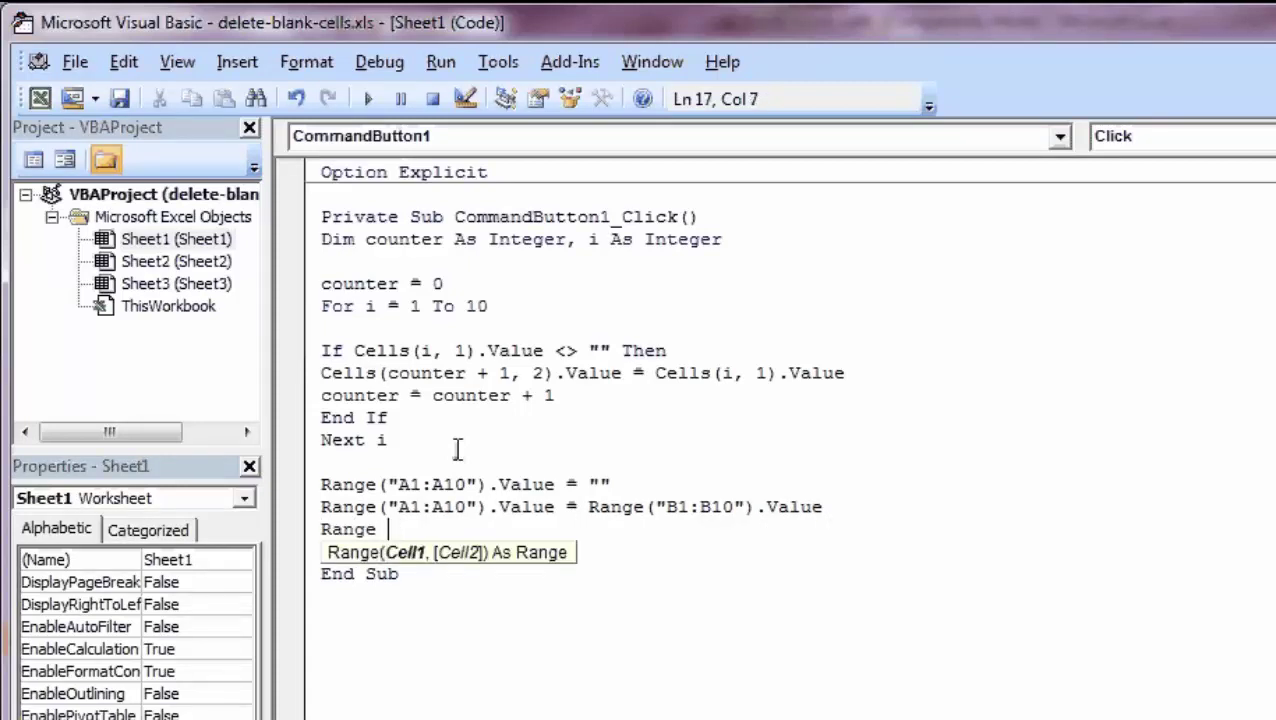
text((")
text(B)
text(1)
text(:B)
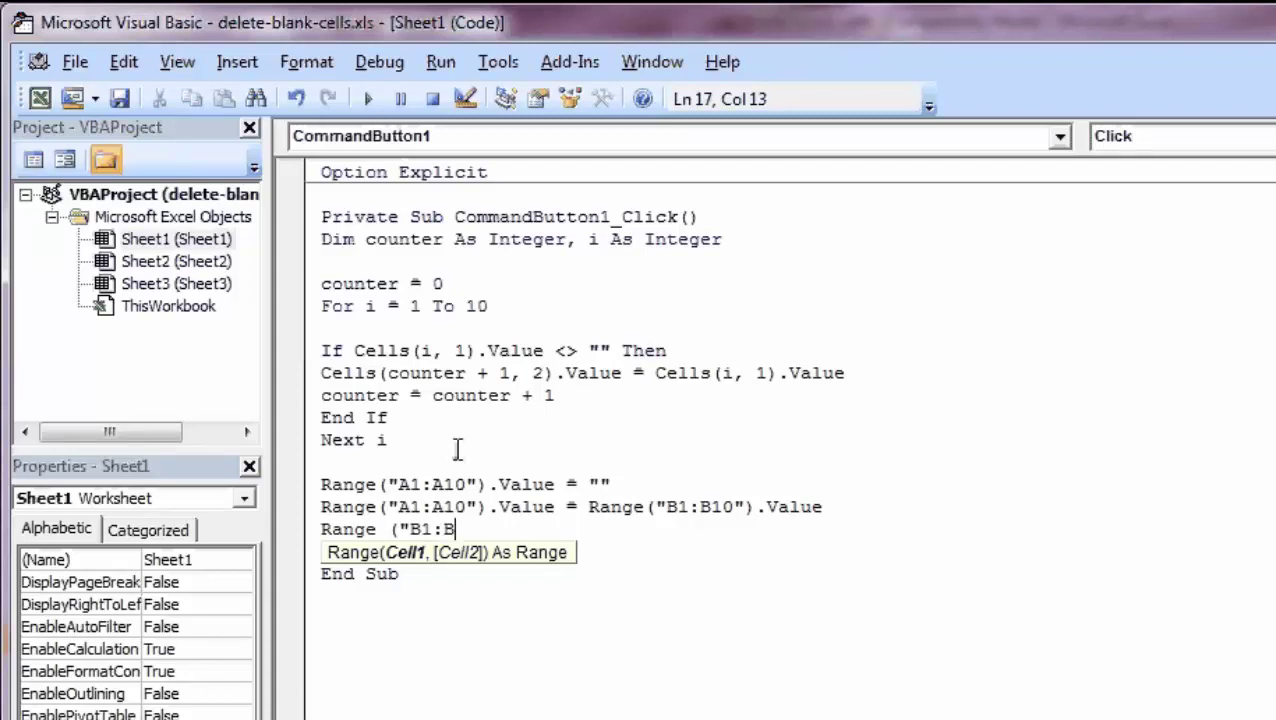
text(10)
text("))
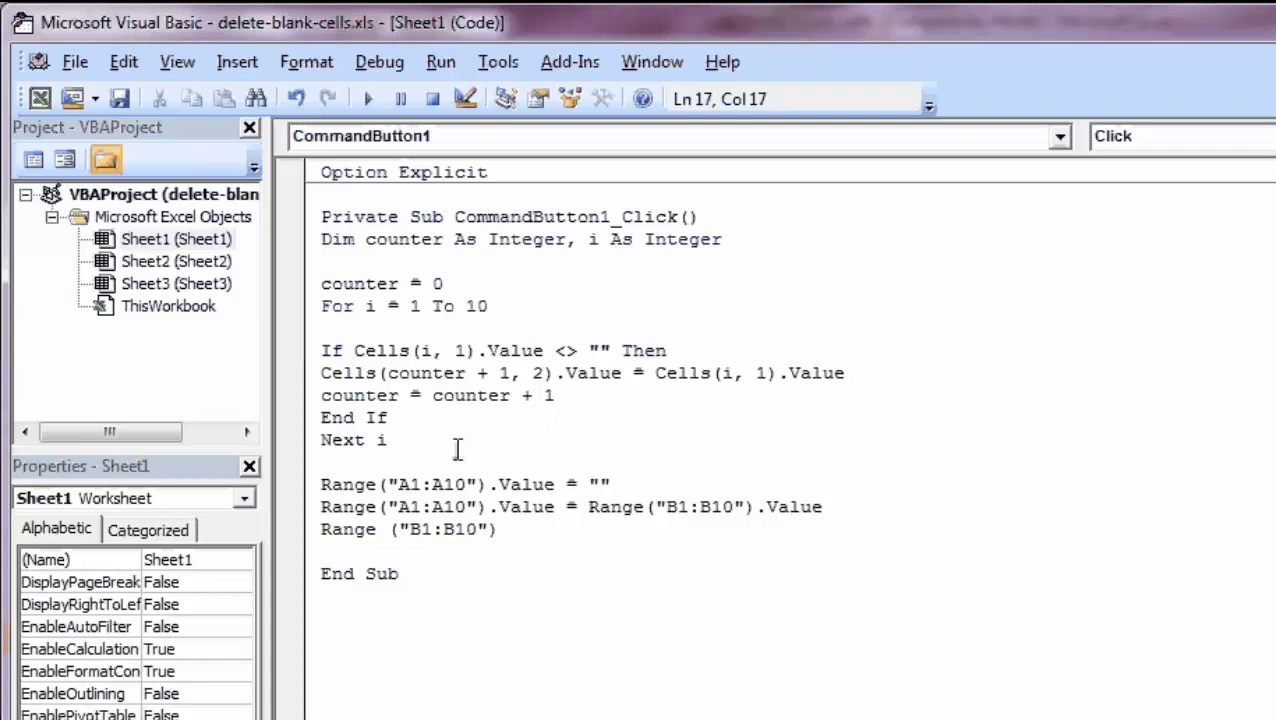
text(.vlue )
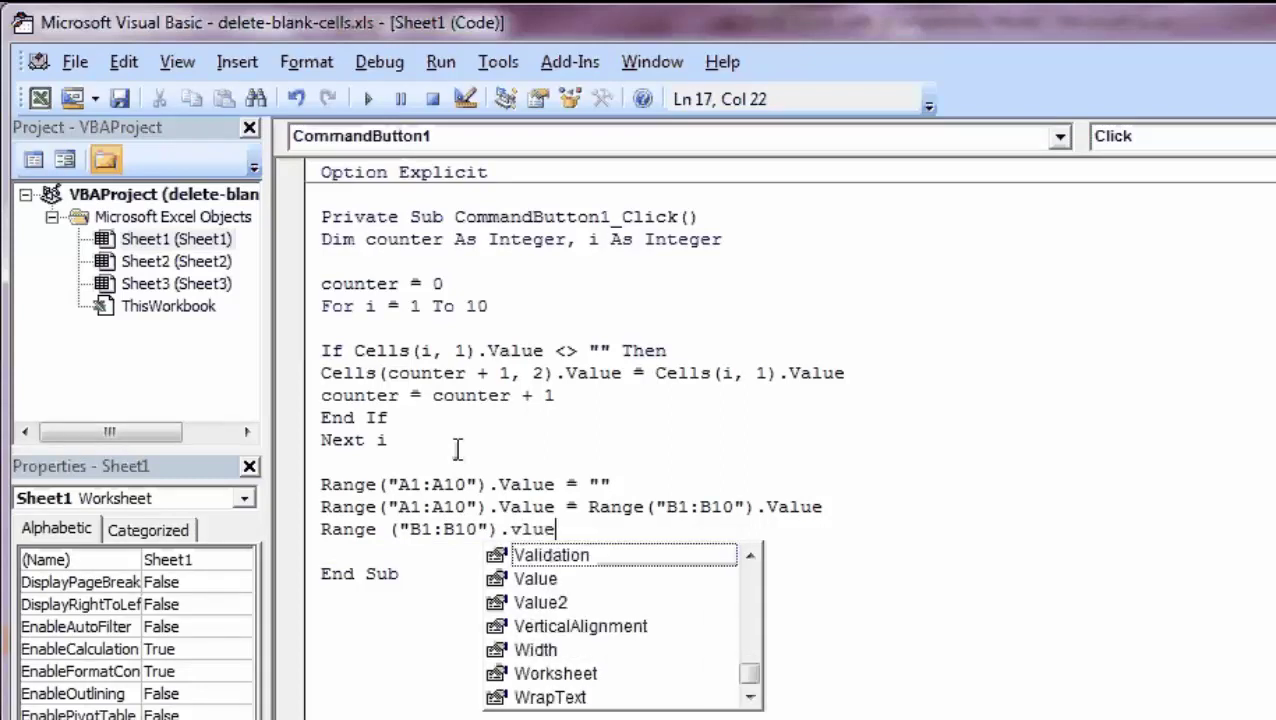
text(=)
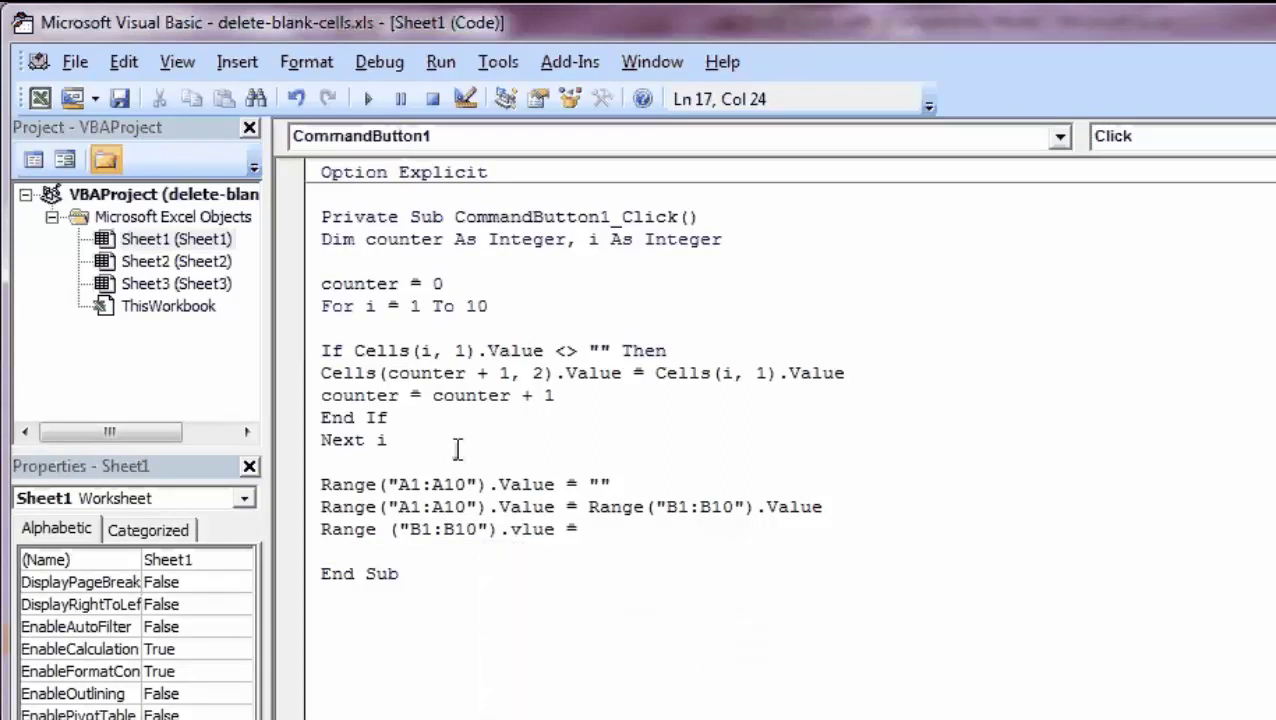
text("")
key(Down)
key(Down)
key(Down)
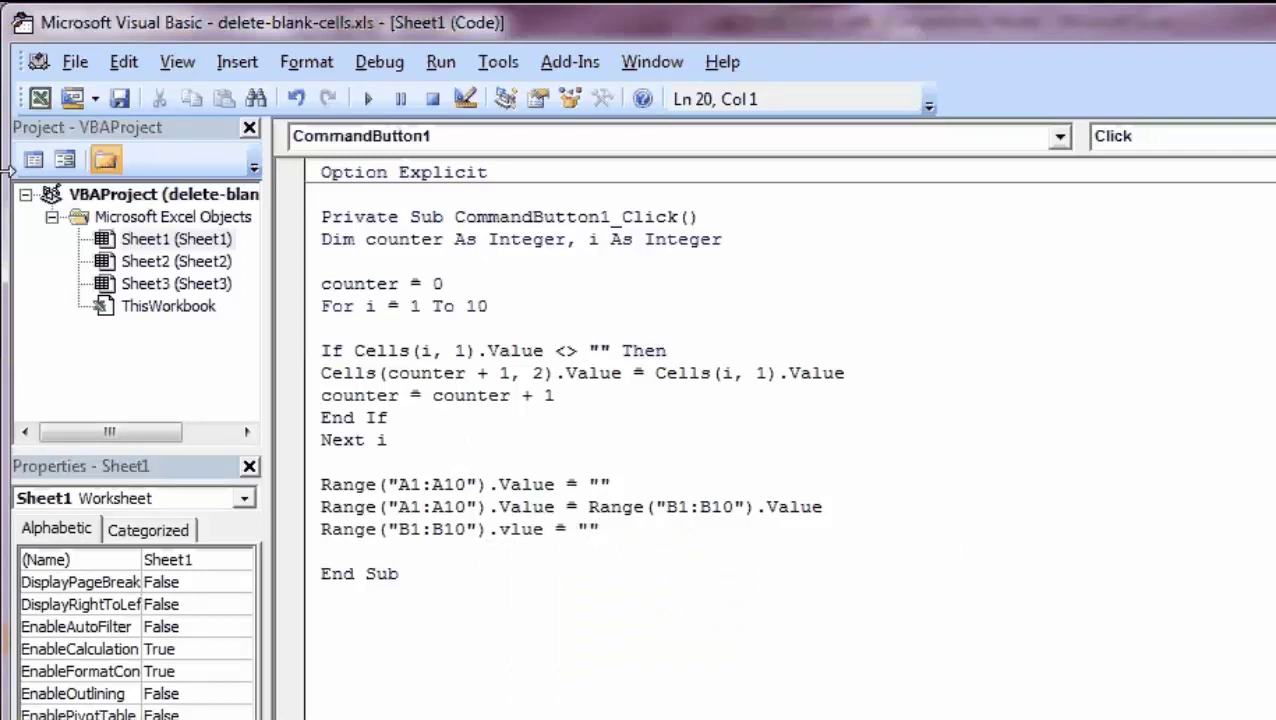
Step: Run the macro in Excel and check that column A packs to 5, 3, 1, 5, 6, 3 while column B keeps its values
click(39, 98)
mouse_move(185, 279)
mouse_down()
mouse_move(197, 354)
mouse_move(190, 530)
mouse_up()
click(89, 291)
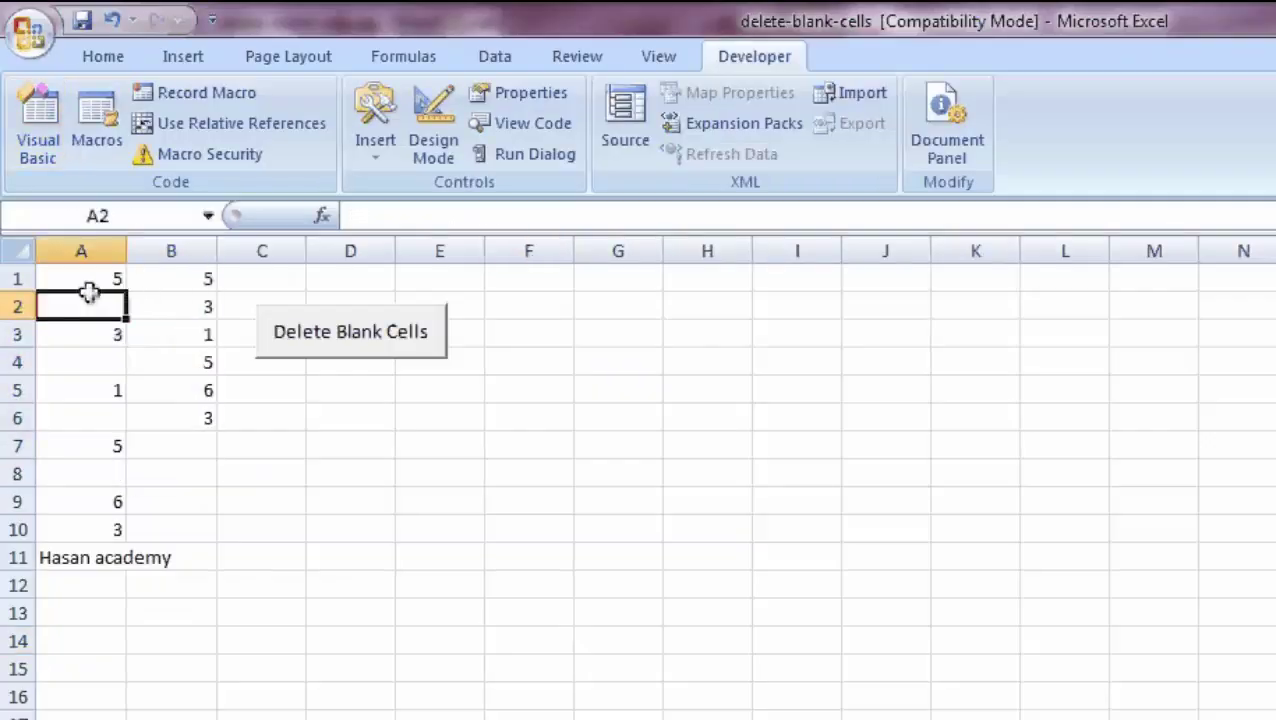
drag(89, 291, 114, 484)
drag(184, 277, 180, 412)
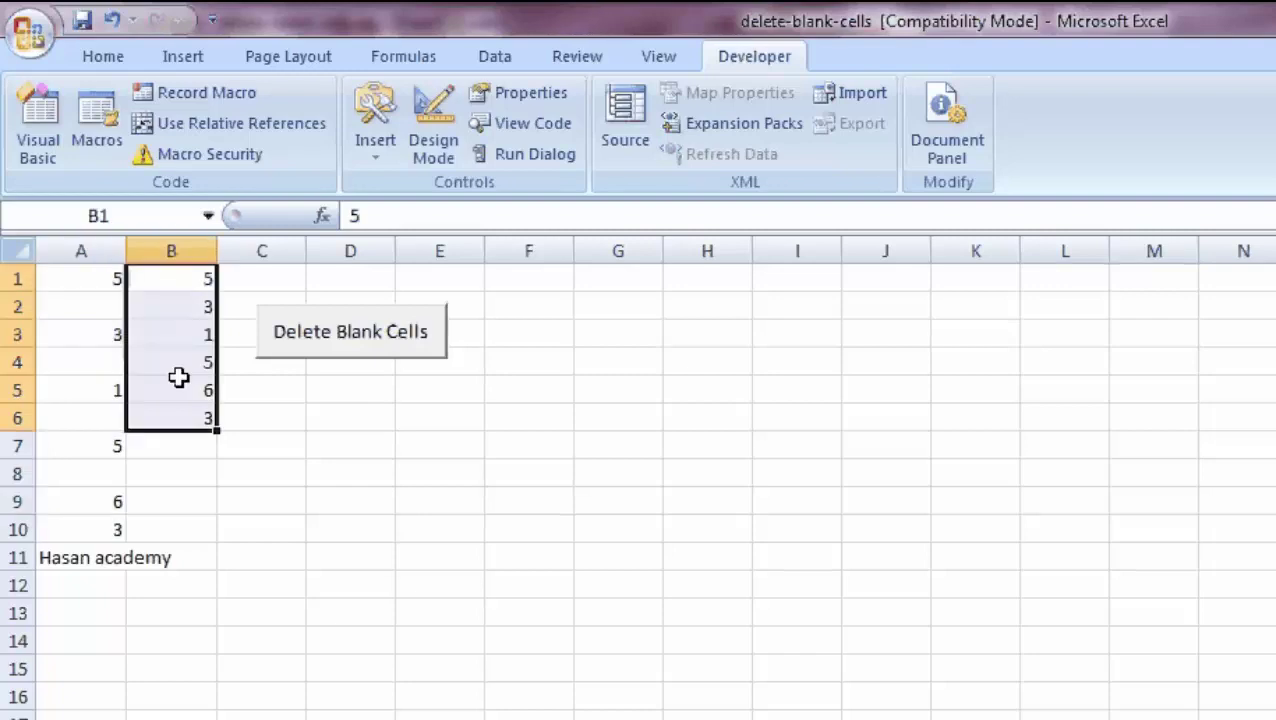
click(107, 289)
drag(178, 279, 200, 418)
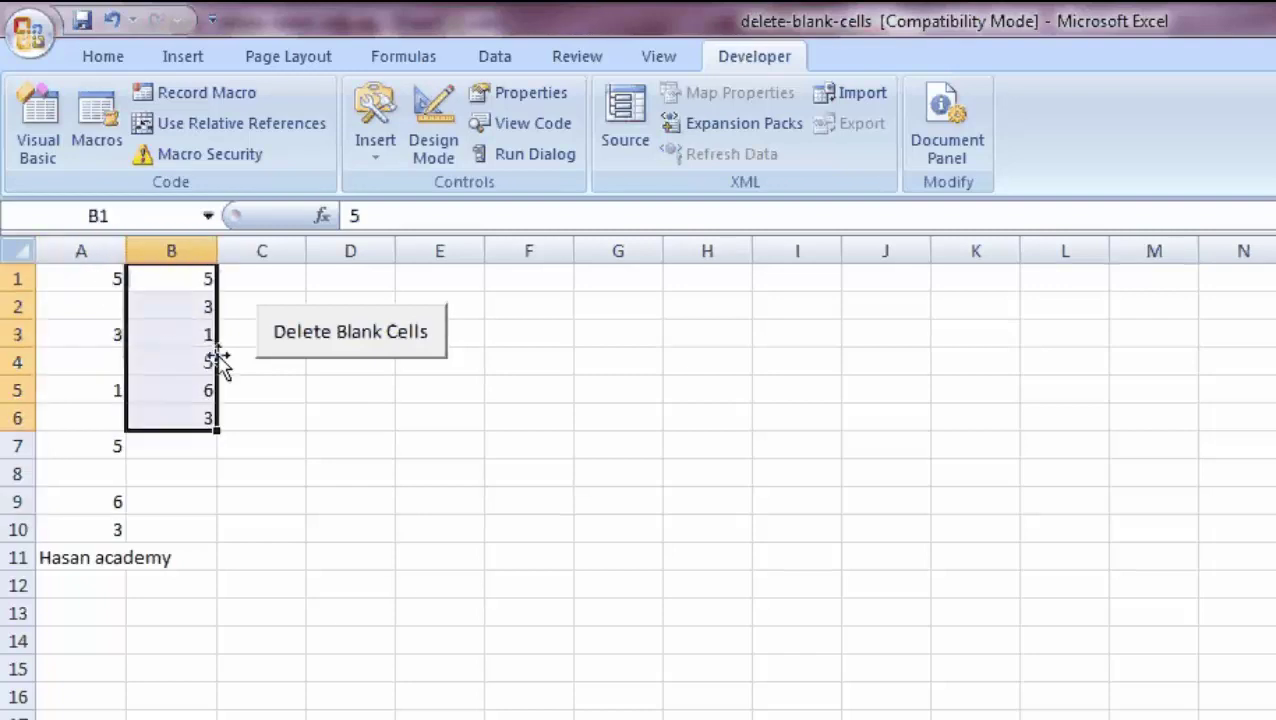
click(301, 331)
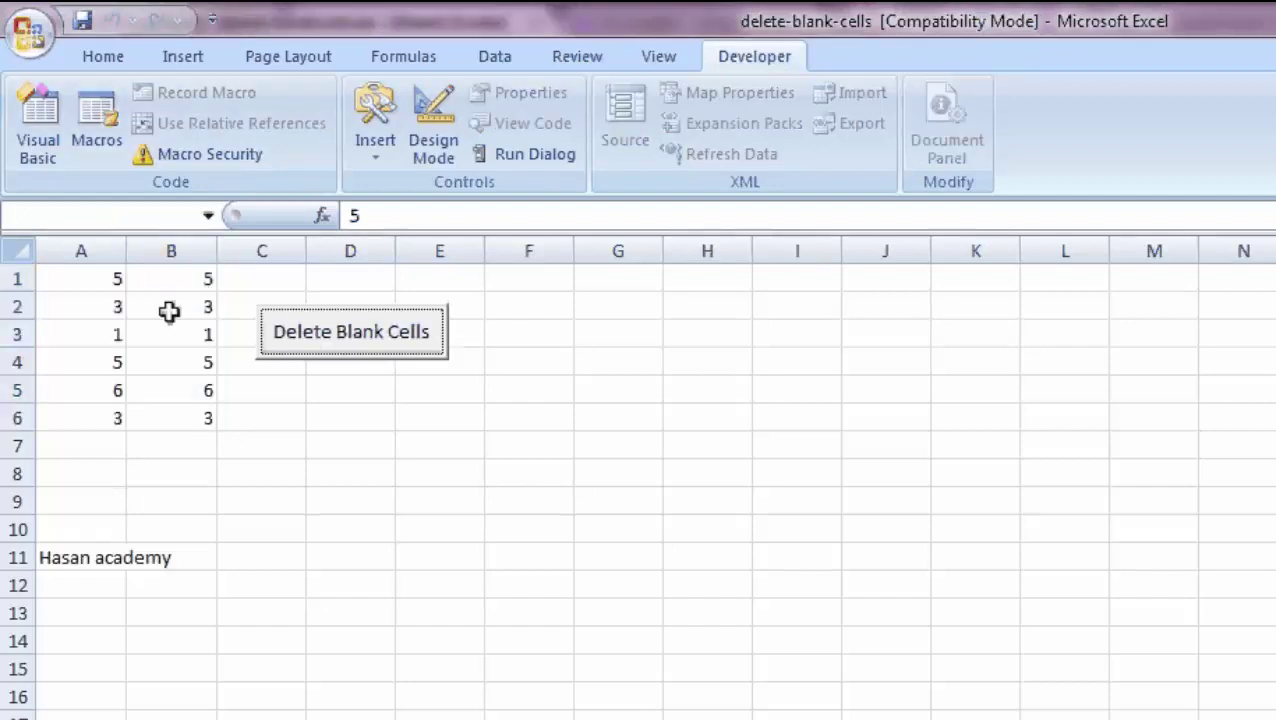
drag(172, 280, 176, 418)
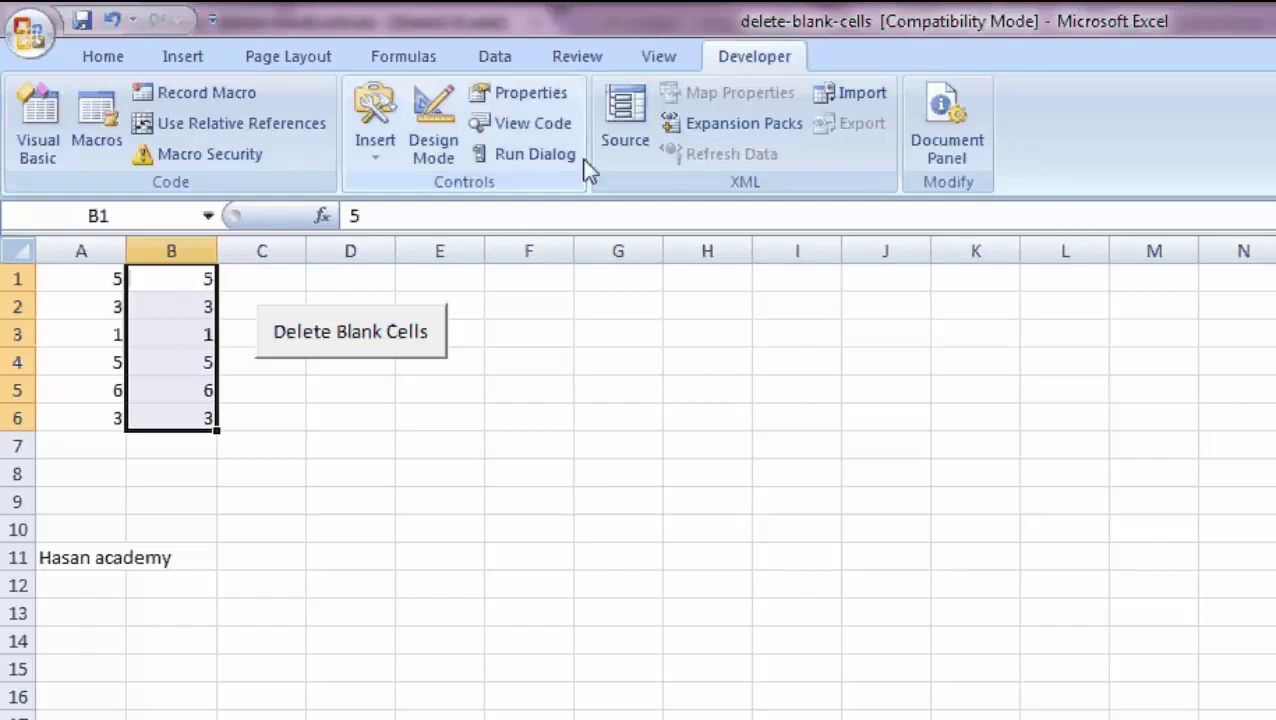
click(532, 130)
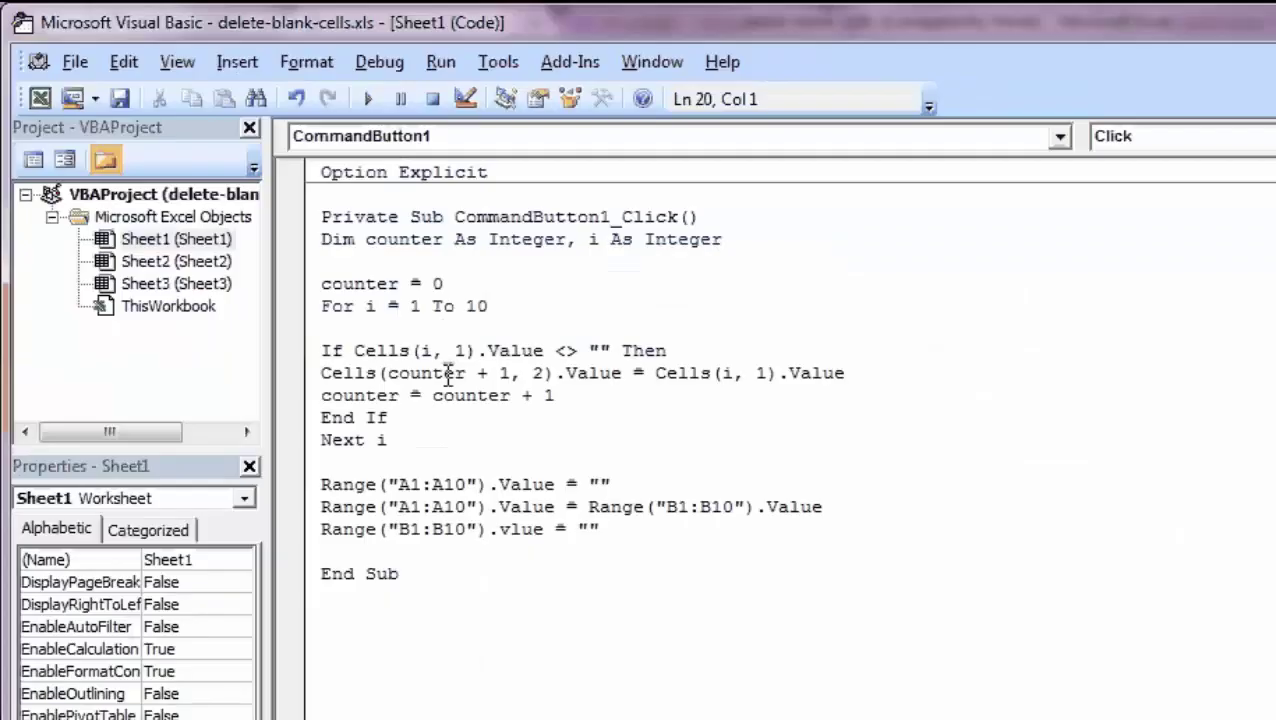
Step: Correct the misspelled 'vlue' to 'Value' in the column B clearing line
click(509, 530)
text(a)
click(590, 606)
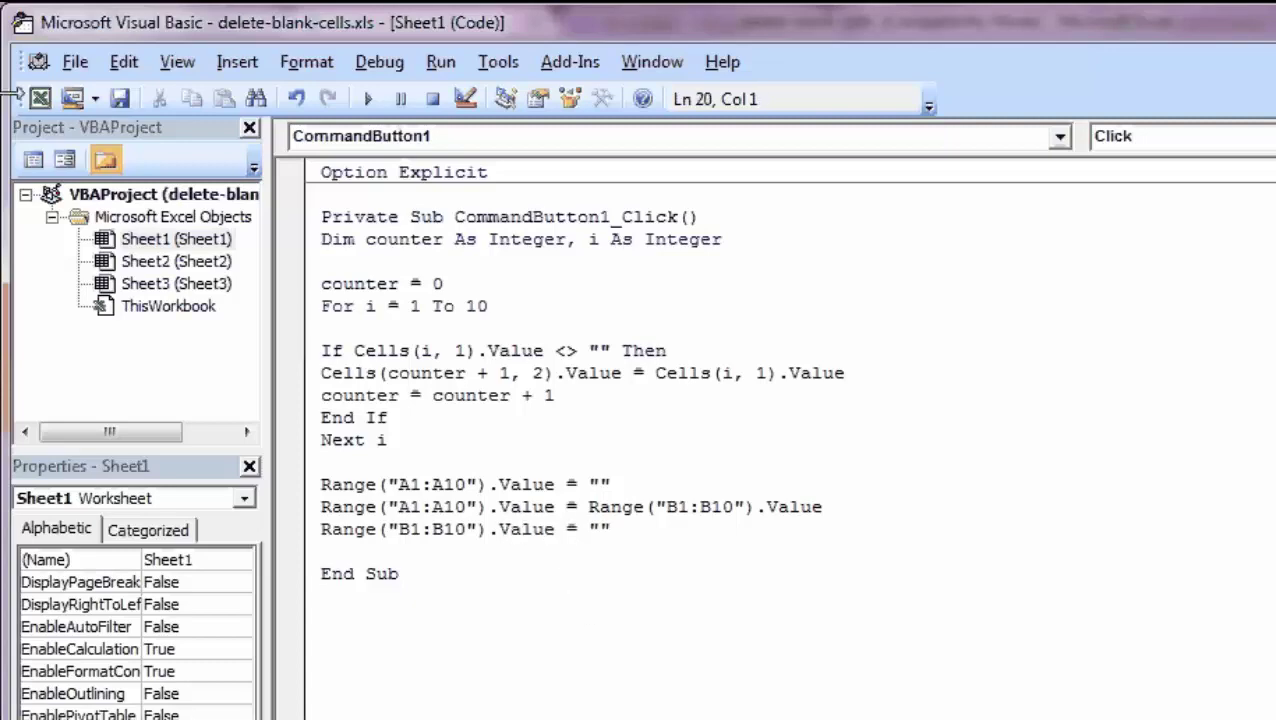
Step: Rerun Delete Blank Cells and confirm column B is now empty beside the compacted column A
click(42, 104)
click(322, 348)
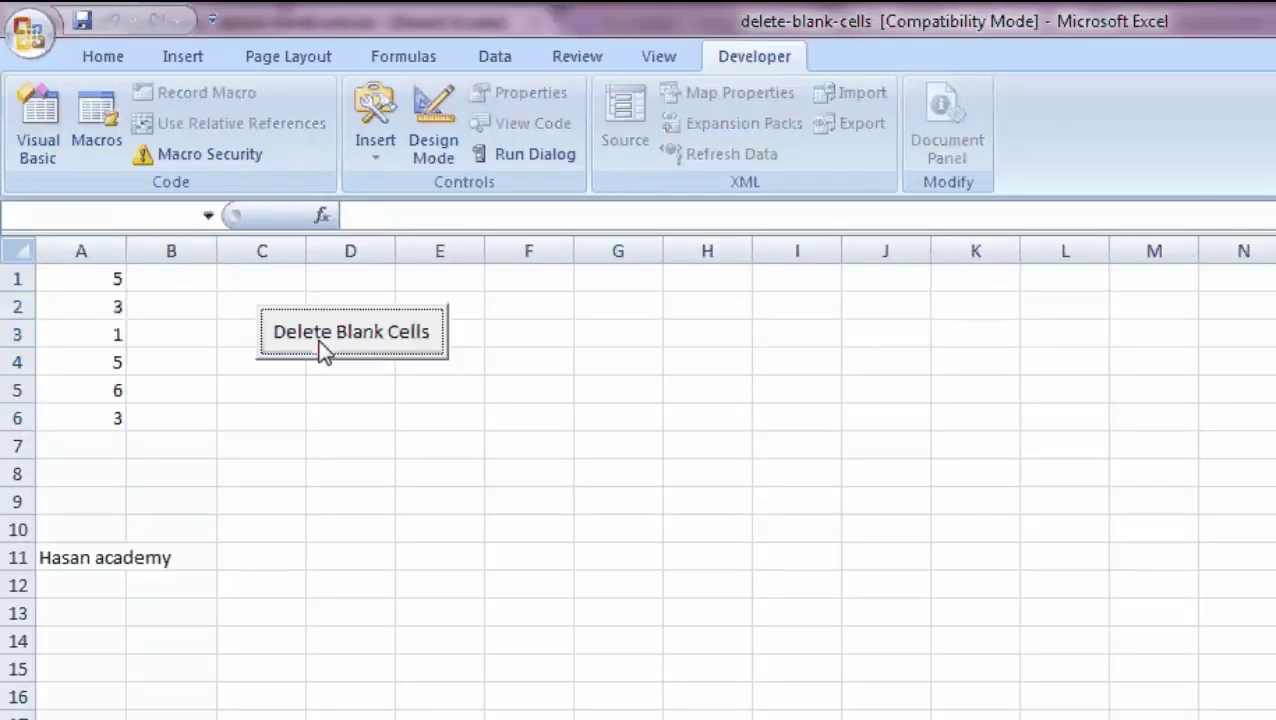
drag(214, 310, 194, 470)
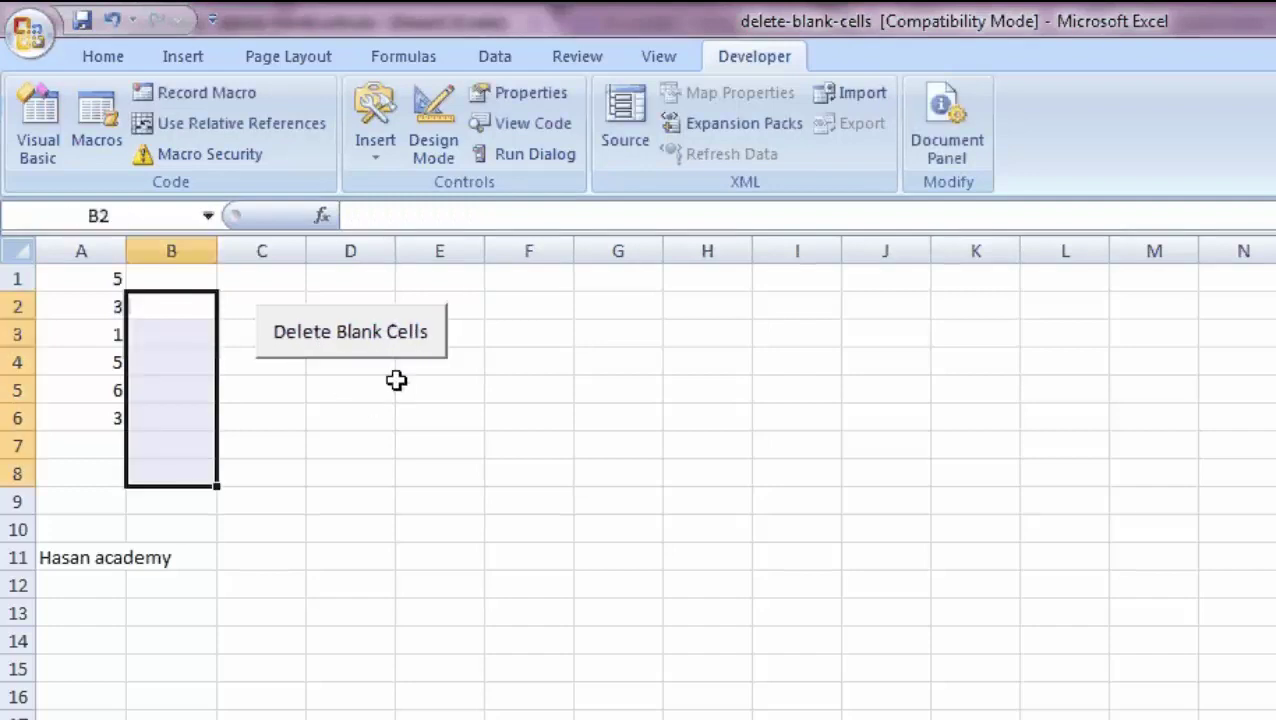
click(500, 124)
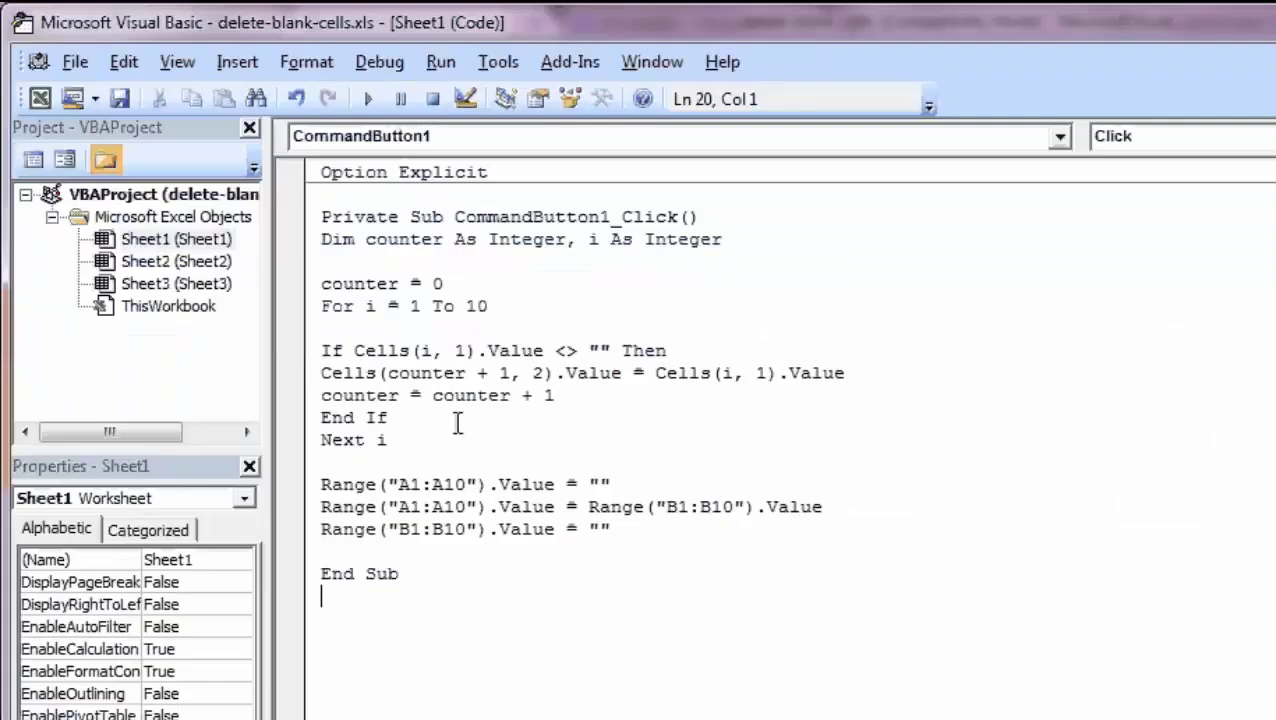
click(521, 530)
click(46, 106)
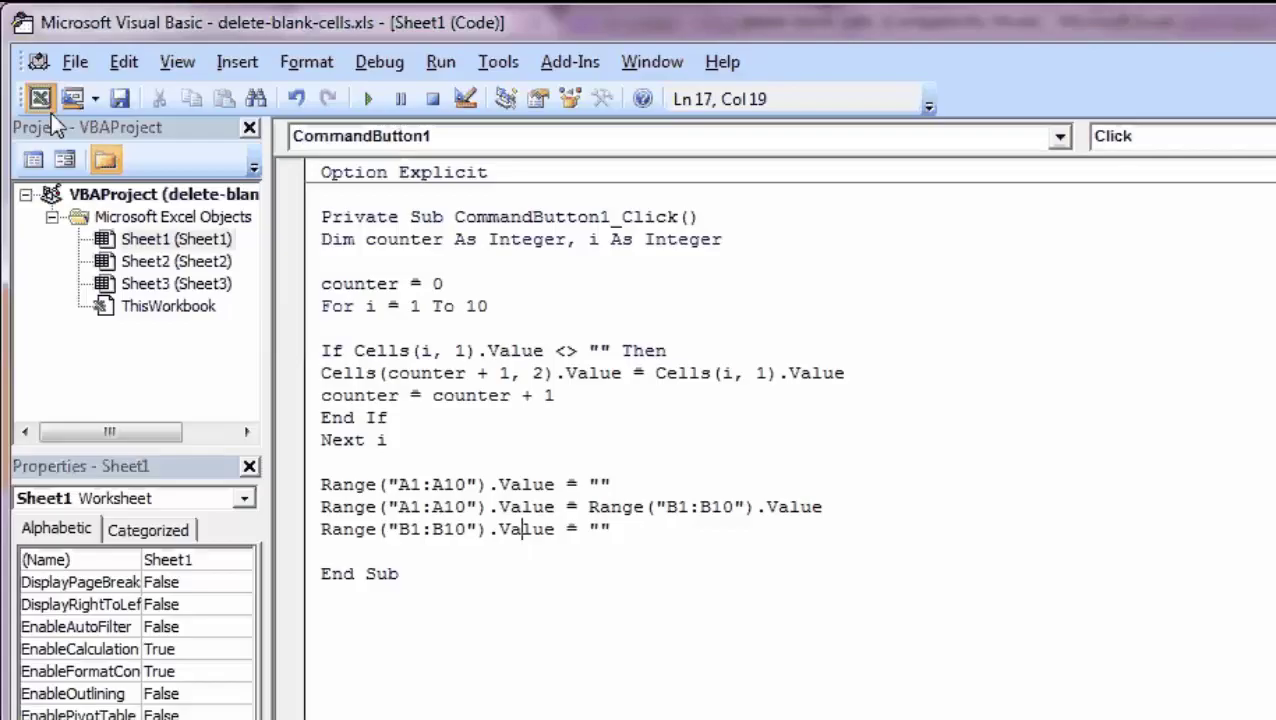
drag(175, 298, 176, 419)
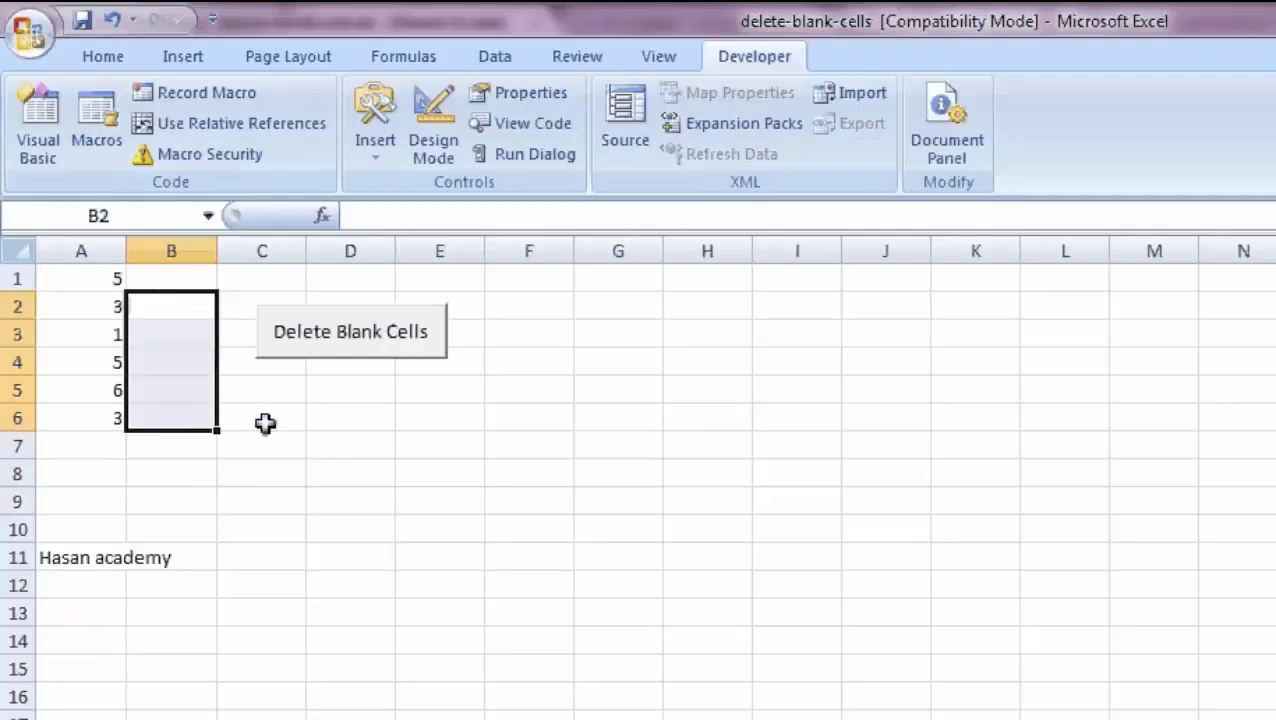